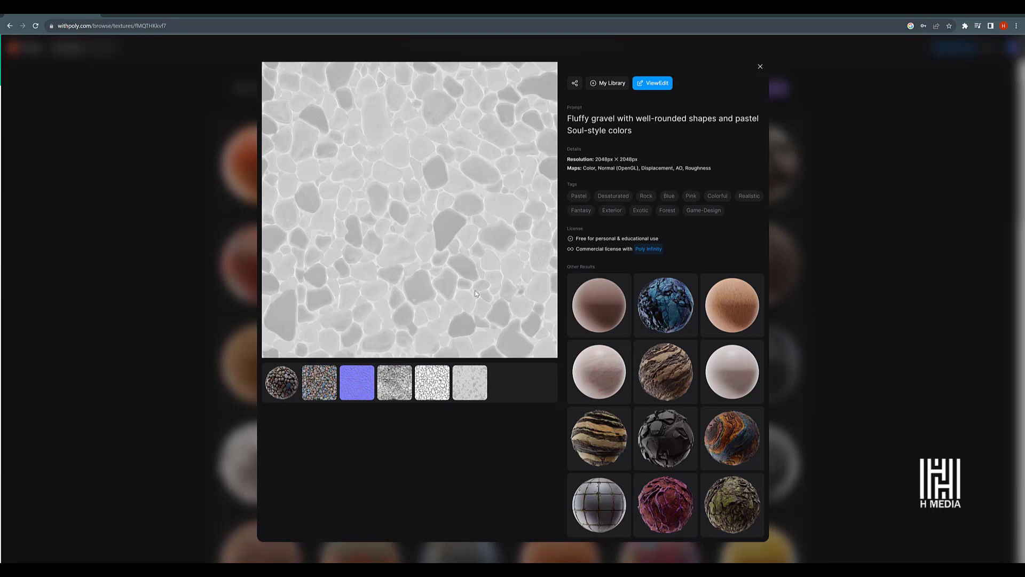
- Close the gravel texture preview in the gallery and open the Texture Editor
click(760, 68)
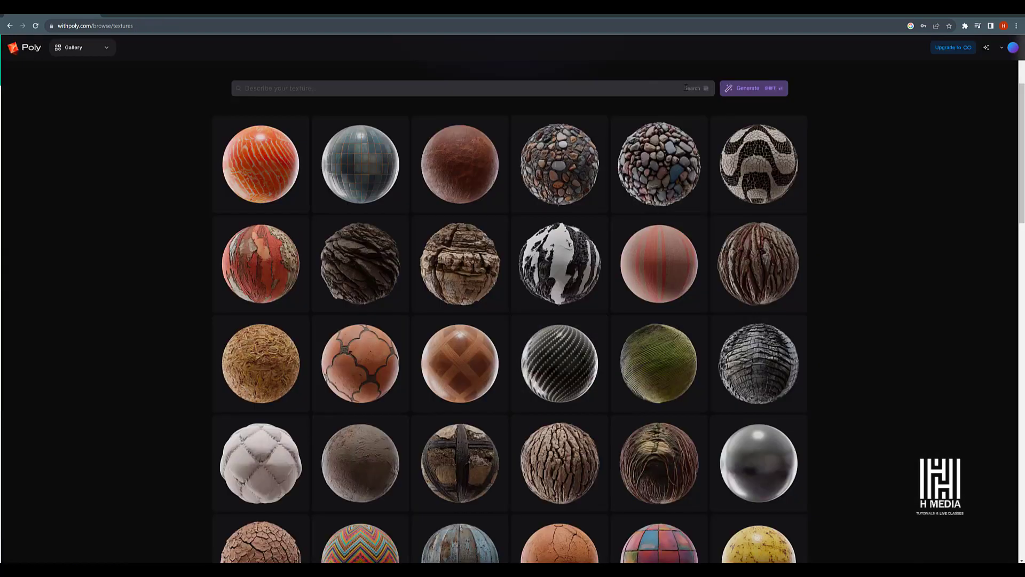
click(636, 87)
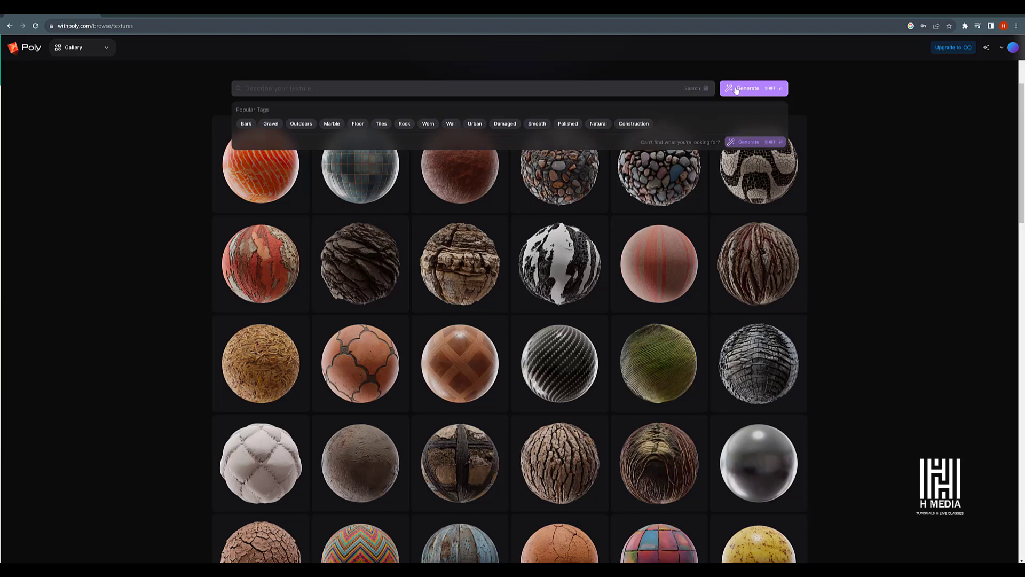
click(109, 121)
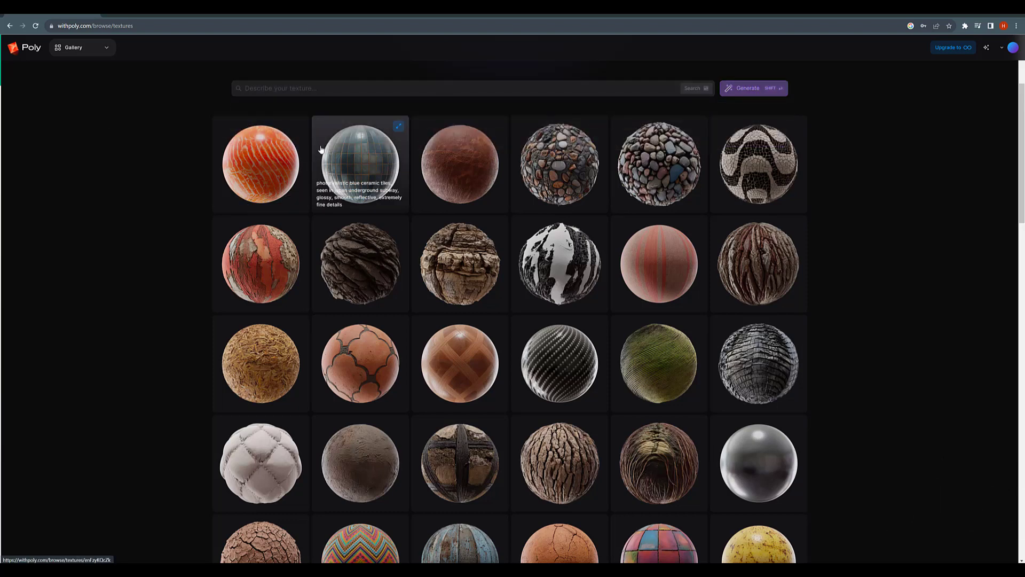
click(106, 47)
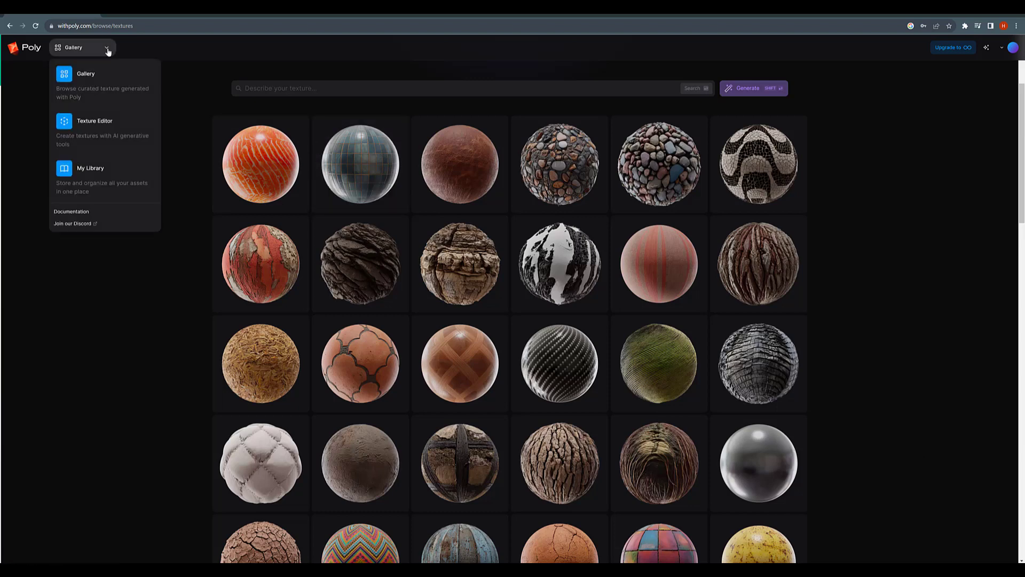
click(96, 126)
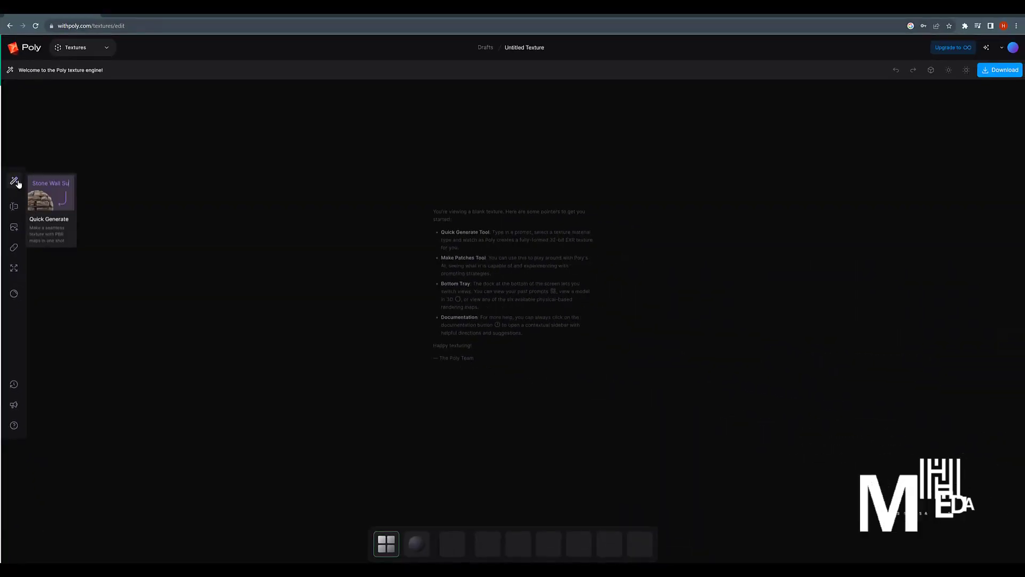
- Quick-generate a texture from the prompt "Rustic Brick" at 2K resolution with the General material type
click(15, 181)
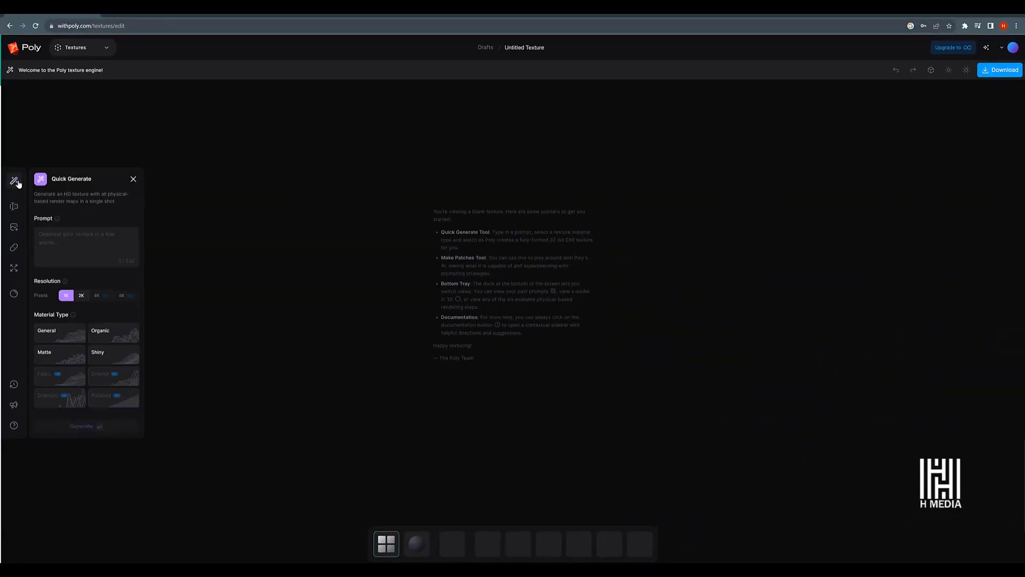
click(73, 239)
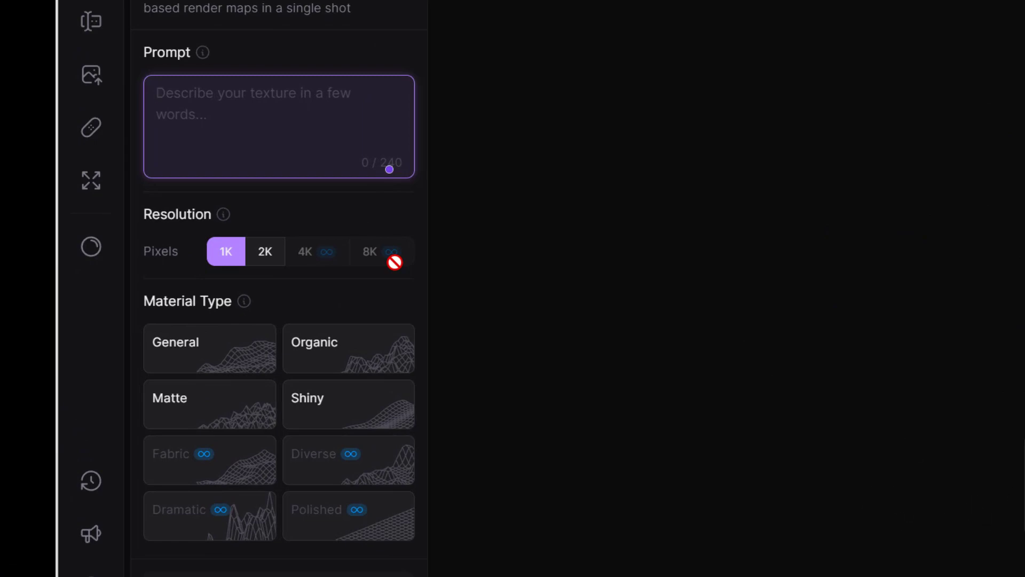
text(Rustic Brick)
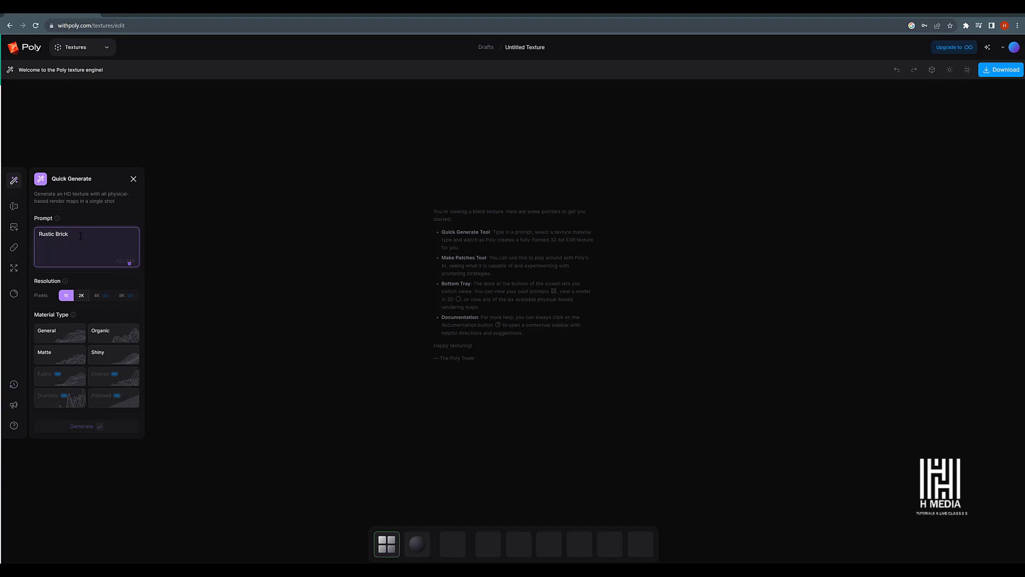
click(82, 295)
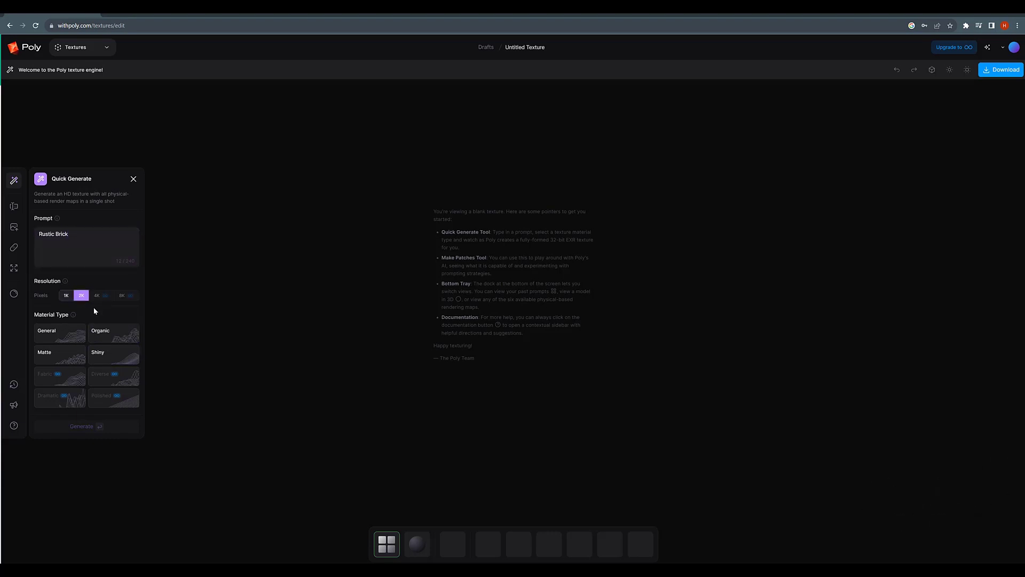
click(68, 336)
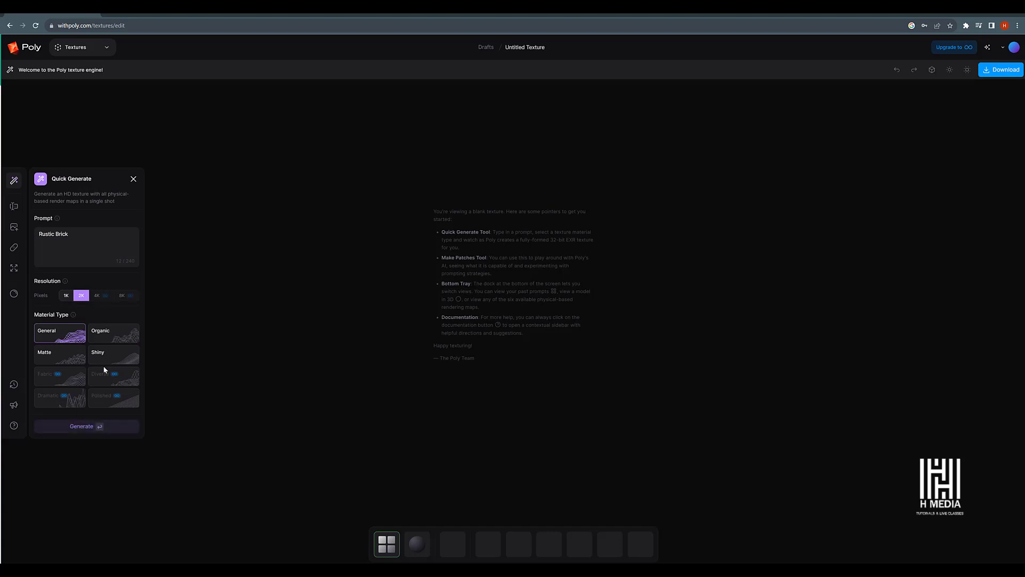
click(87, 427)
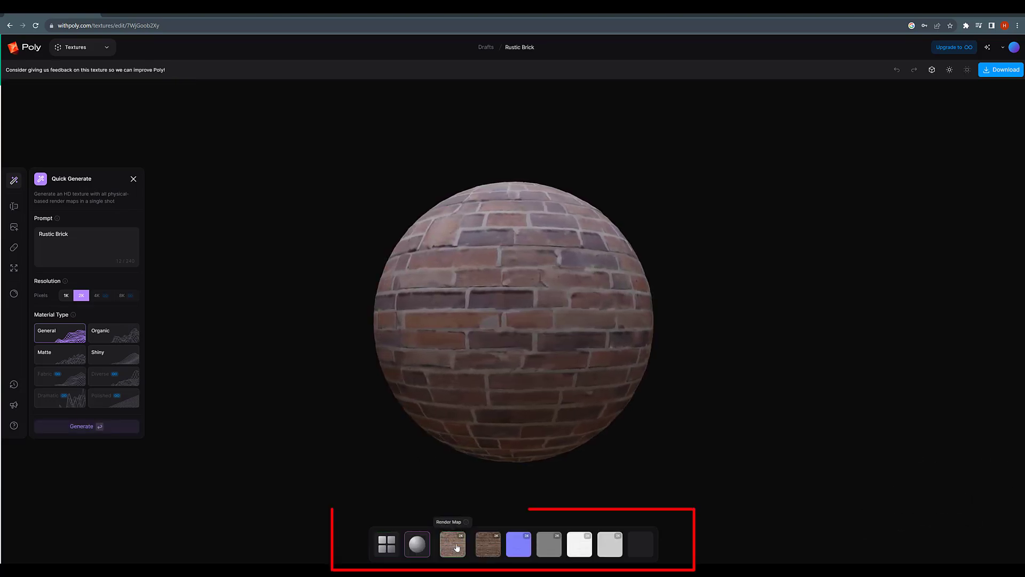
- Examine the brick texture's color, normal and roughness maps and its 3D sphere preview from another angle
click(488, 550)
click(518, 549)
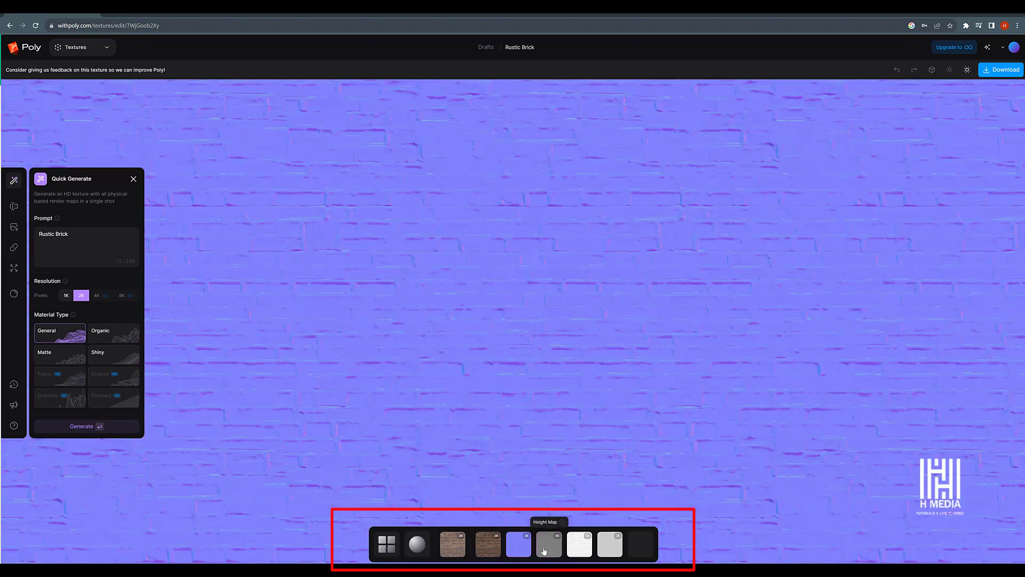
click(610, 545)
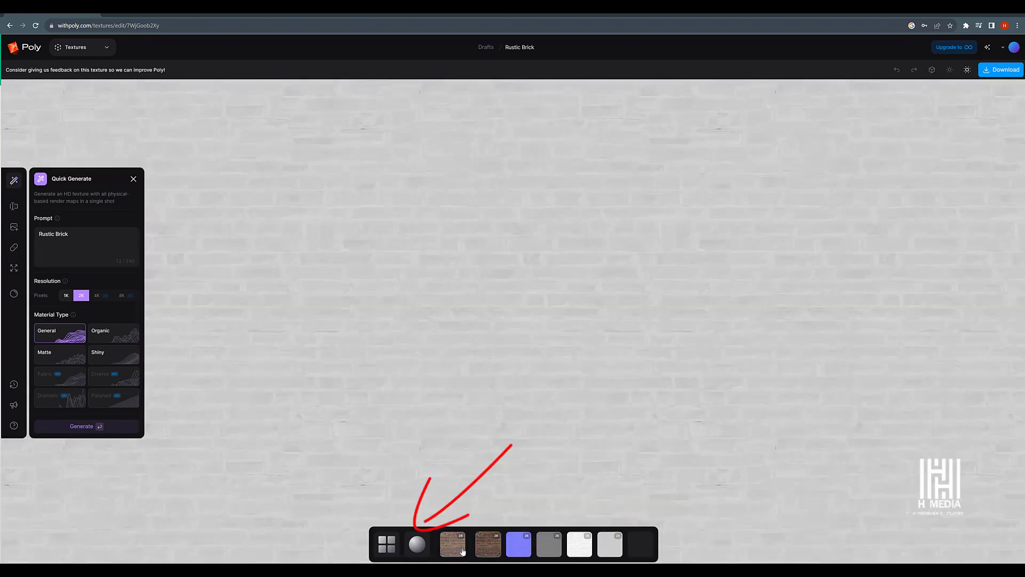
click(462, 551)
click(417, 543)
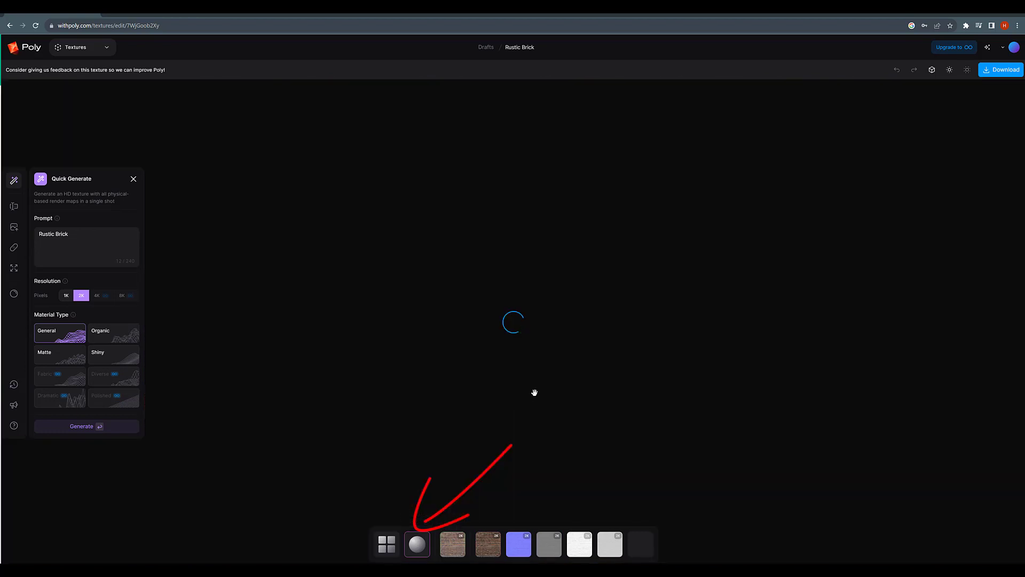
drag(522, 269, 442, 304)
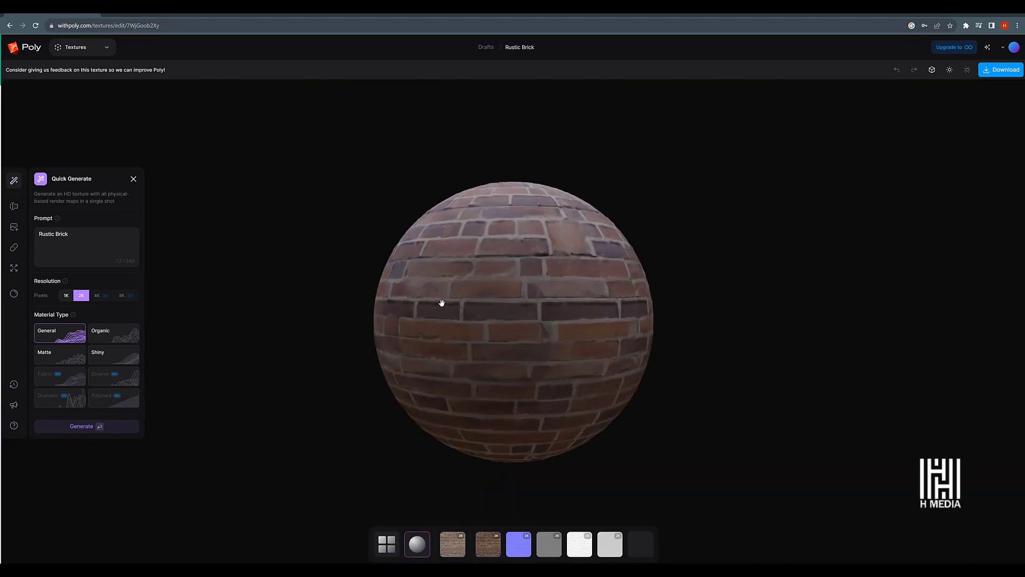
- Change the 3D preview object to Cylinder (Seamless), followed by Torus Knot (Seamless)
click(932, 70)
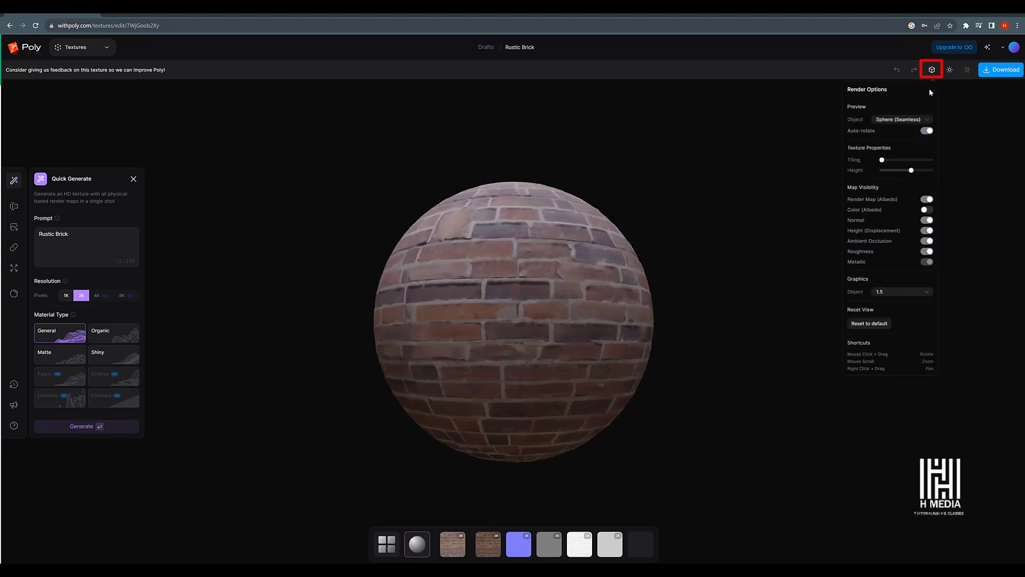
click(908, 120)
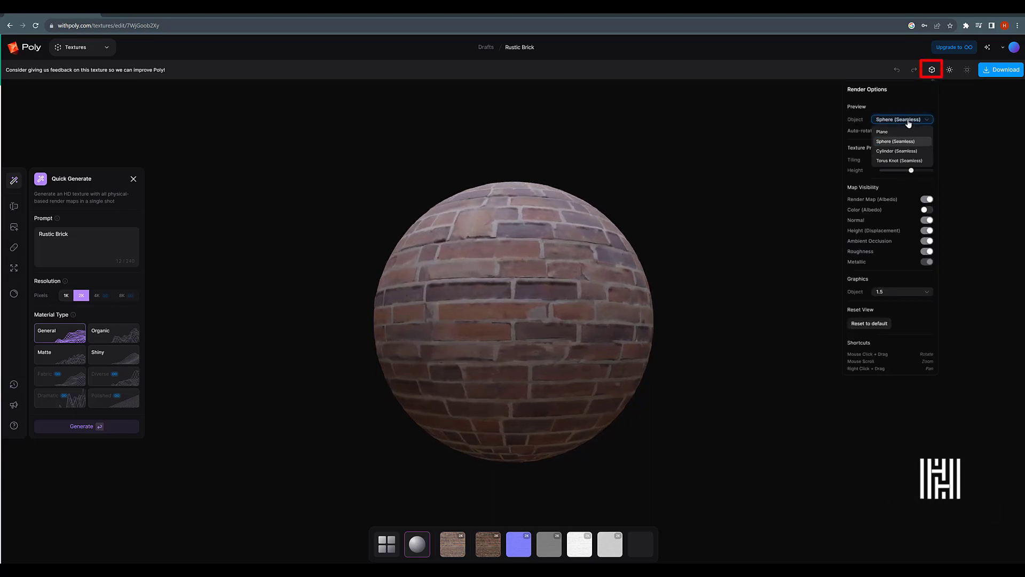
click(902, 152)
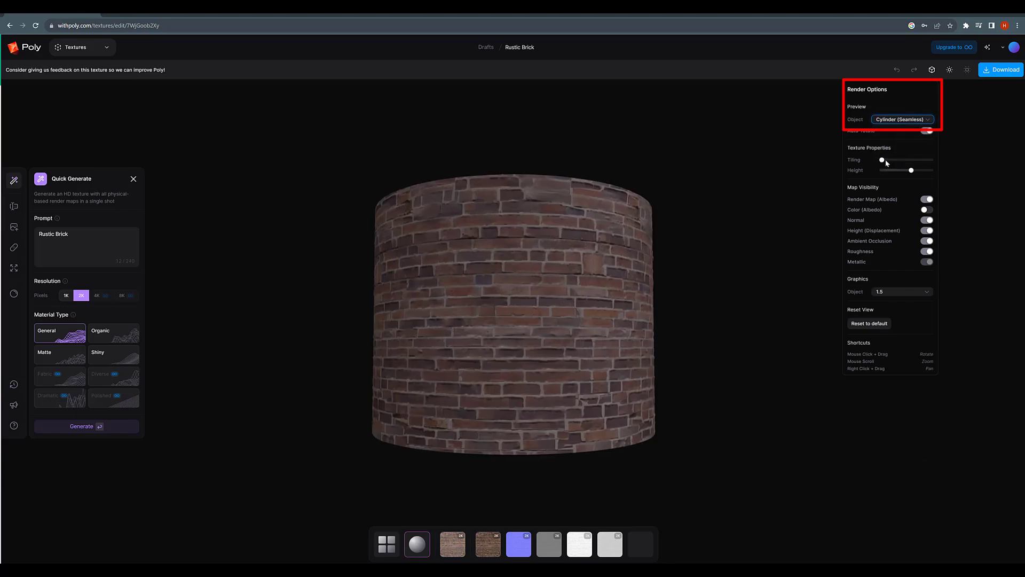
click(902, 119)
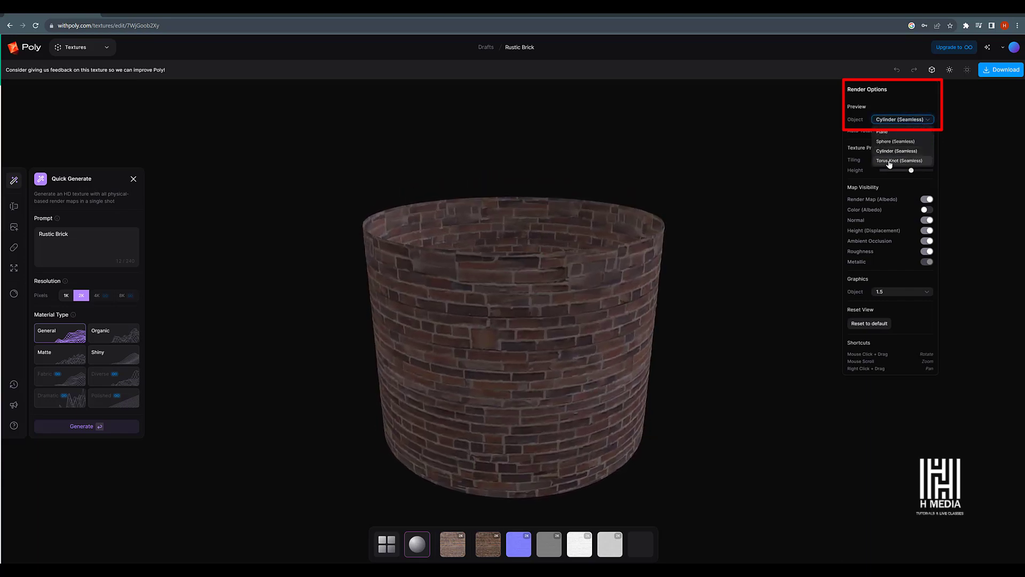
click(898, 160)
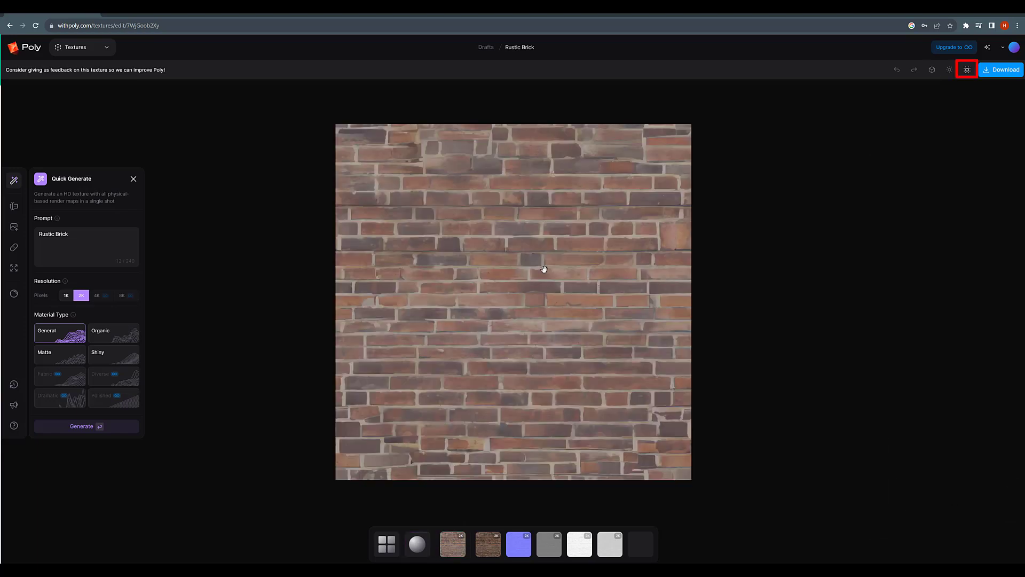
- Enable Seamless Canvas for the brick map and check how the pattern tiles close up and far out
click(967, 70)
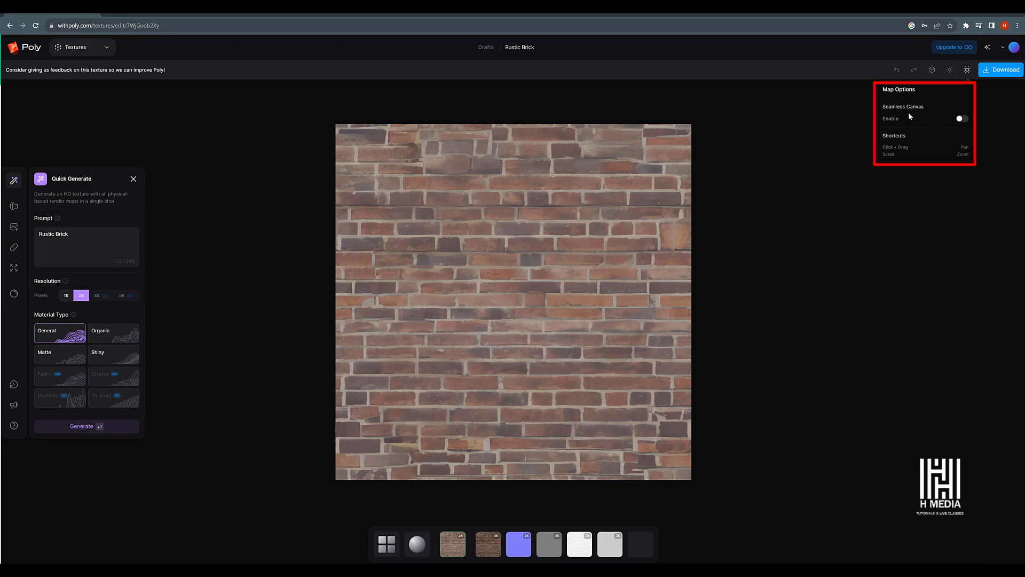
click(962, 119)
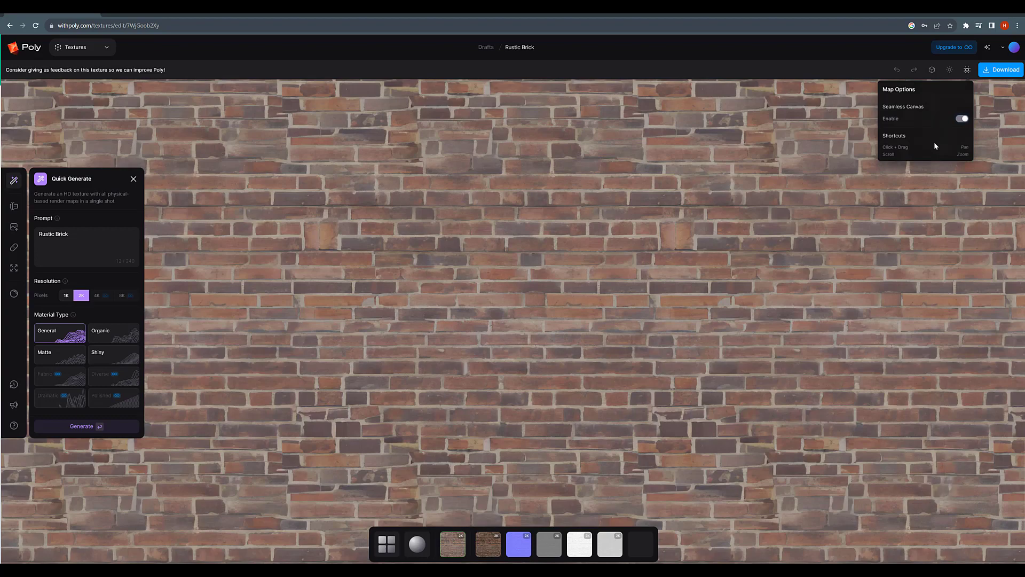
drag(590, 251, 576, 242)
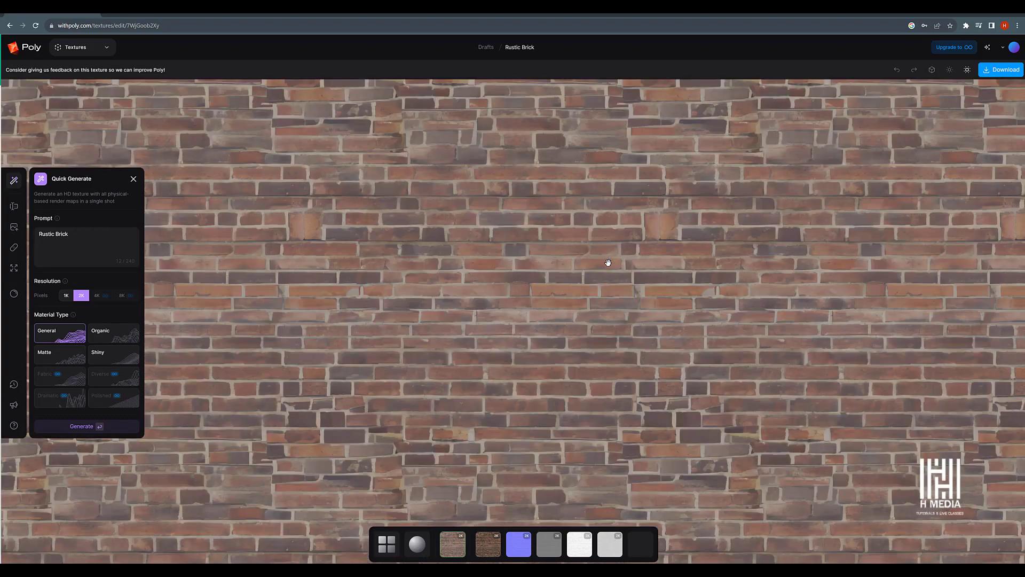
scroll(607, 262, down, 5)
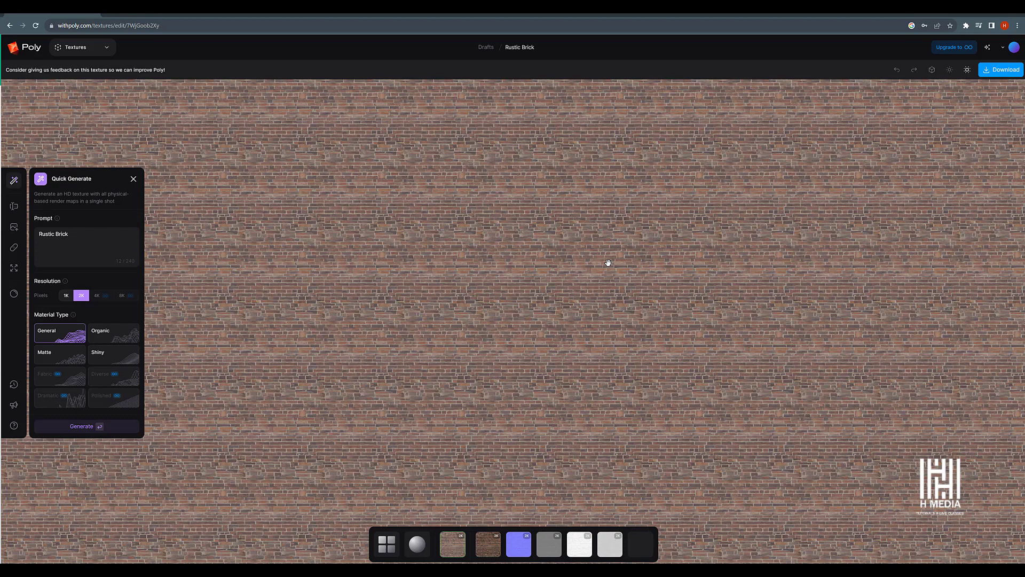
scroll(607, 262, up, 5)
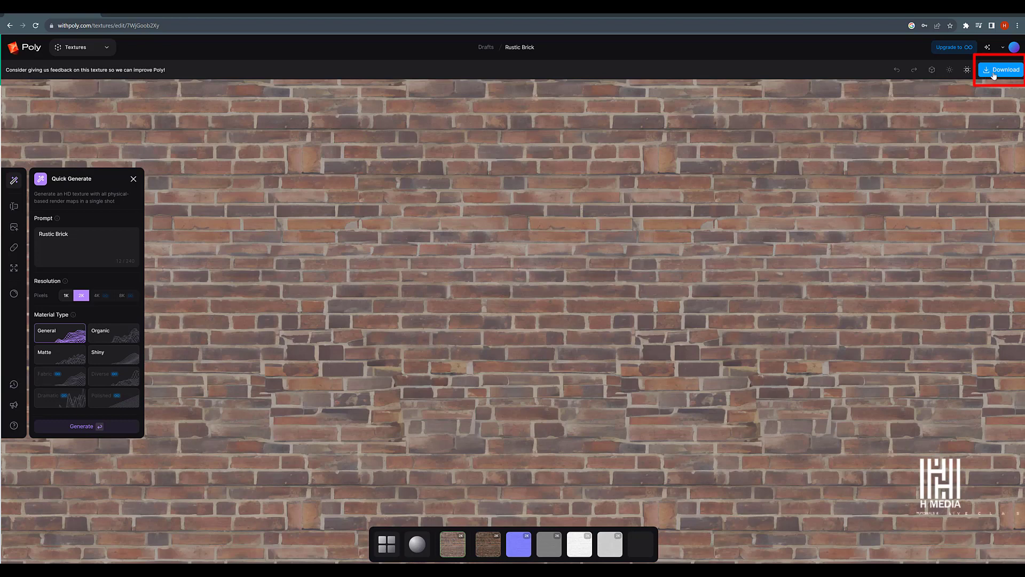
- Export the brick texture as a JPG (8-bit) zip and look through the exported map images
click(994, 73)
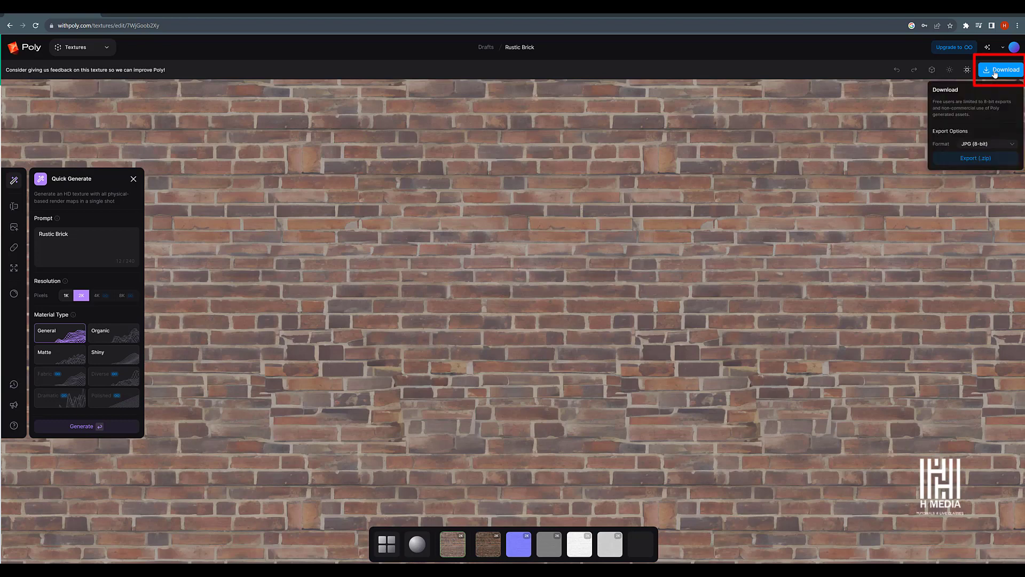
click(993, 160)
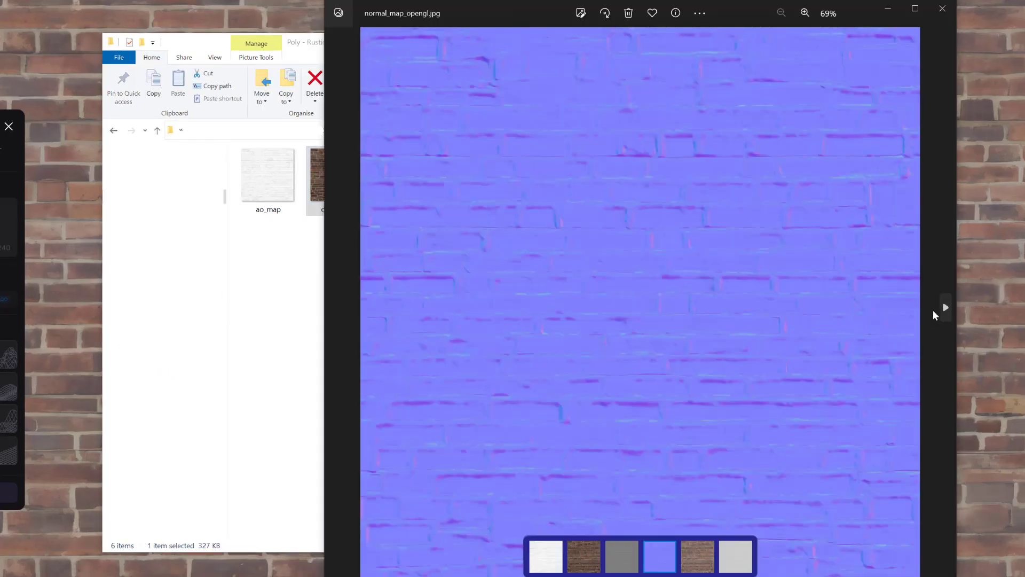
click(943, 302)
click(942, 302)
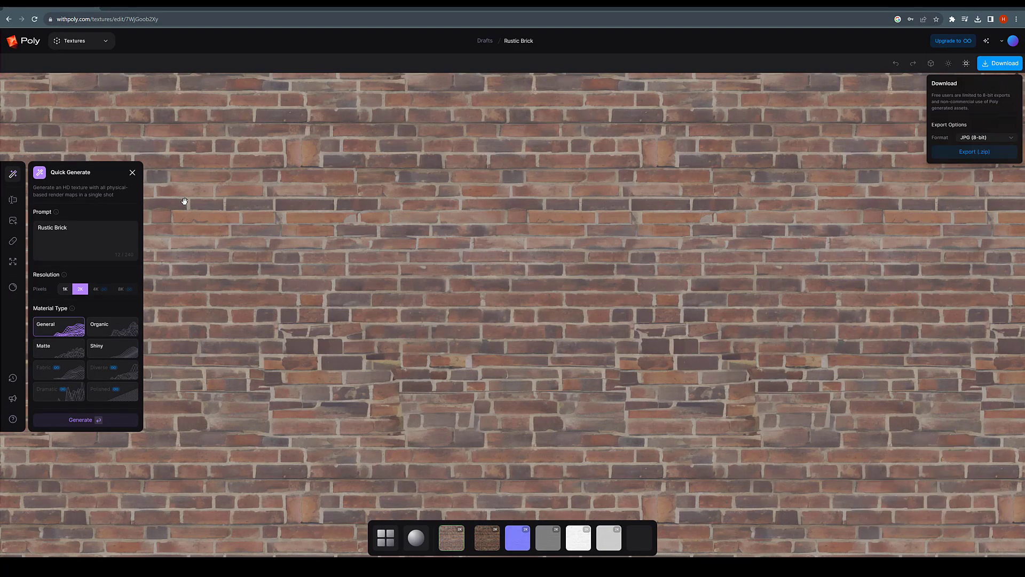
- Generate low-resolution texture patches with Make Patches, replacing the prompt with "Sandstone wall cladding"
click(13, 201)
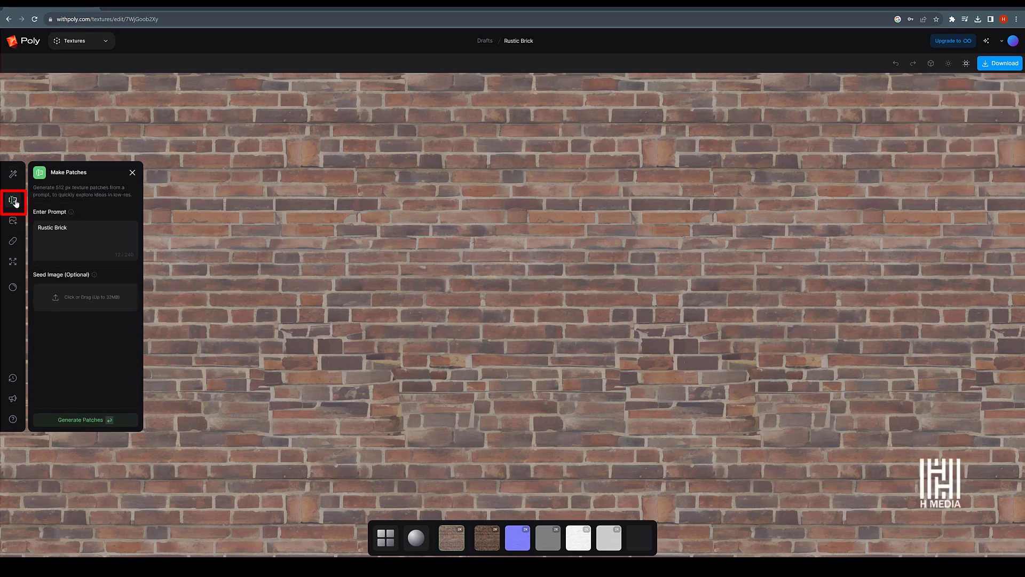
click(67, 243)
key(ctrl+a)
key(BackSpace)
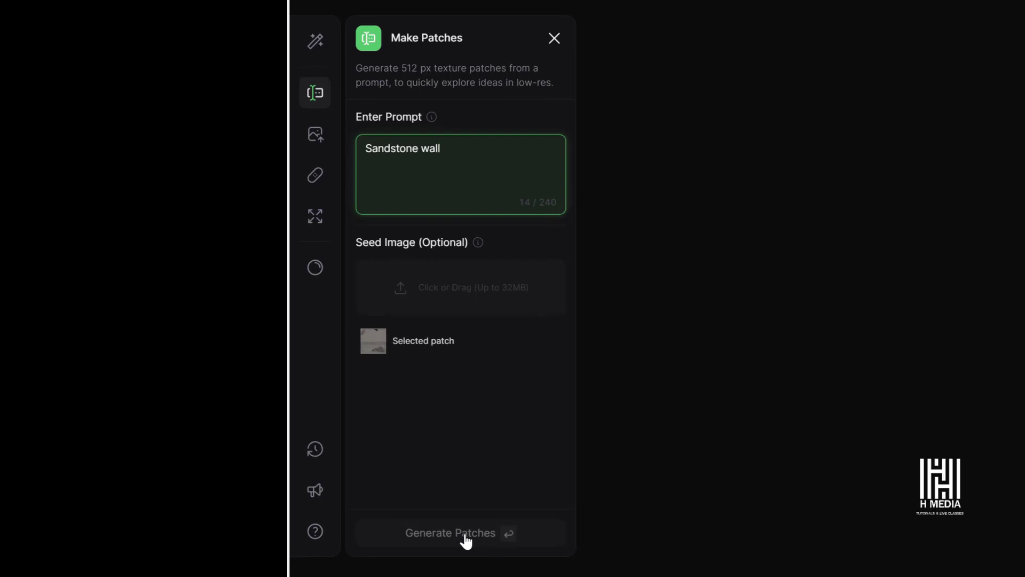
click(465, 534)
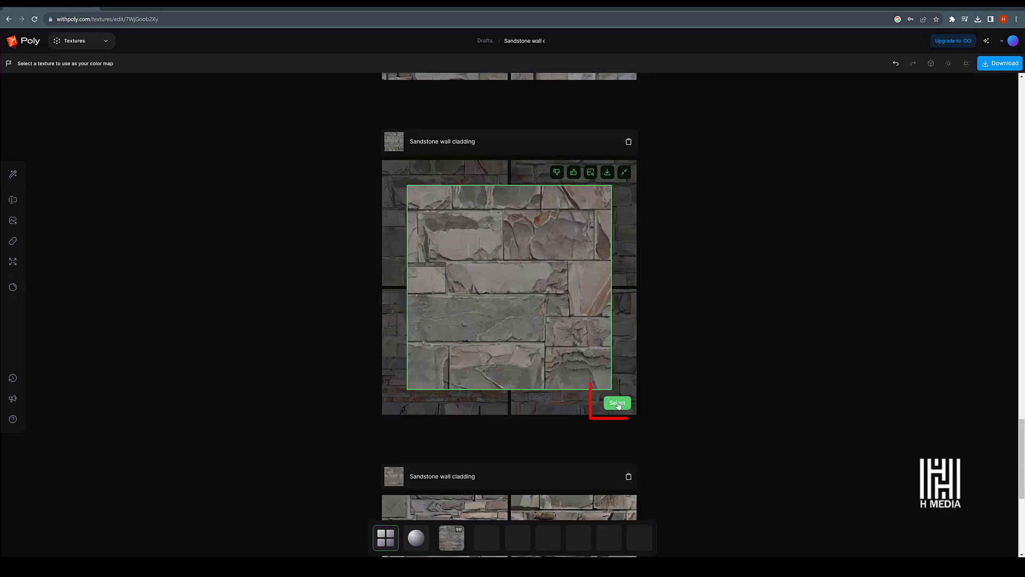
- Choose the enlarged sandstone patch as the color map and make it seamless, checking the tiling across the canvas
click(614, 403)
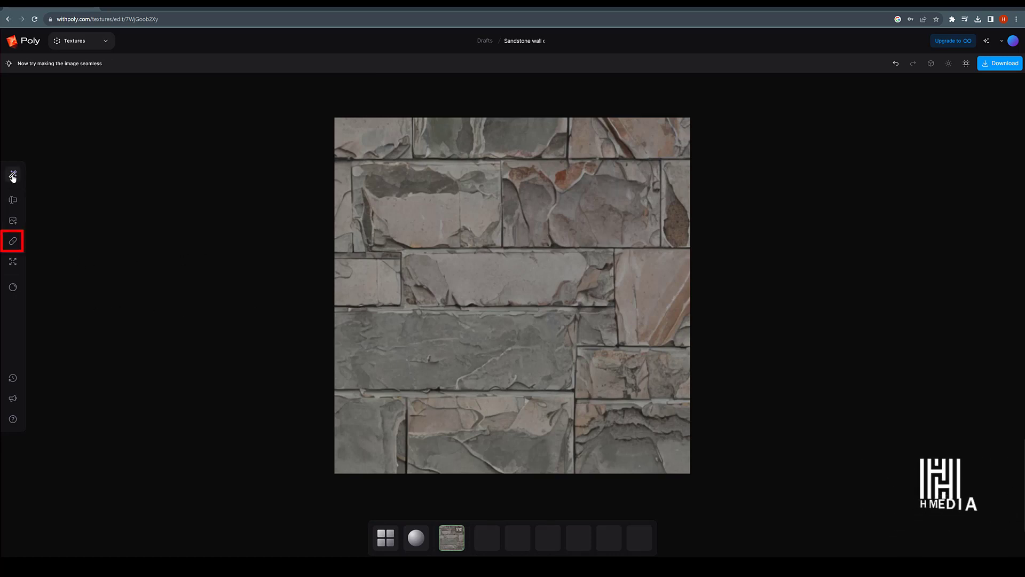
click(13, 242)
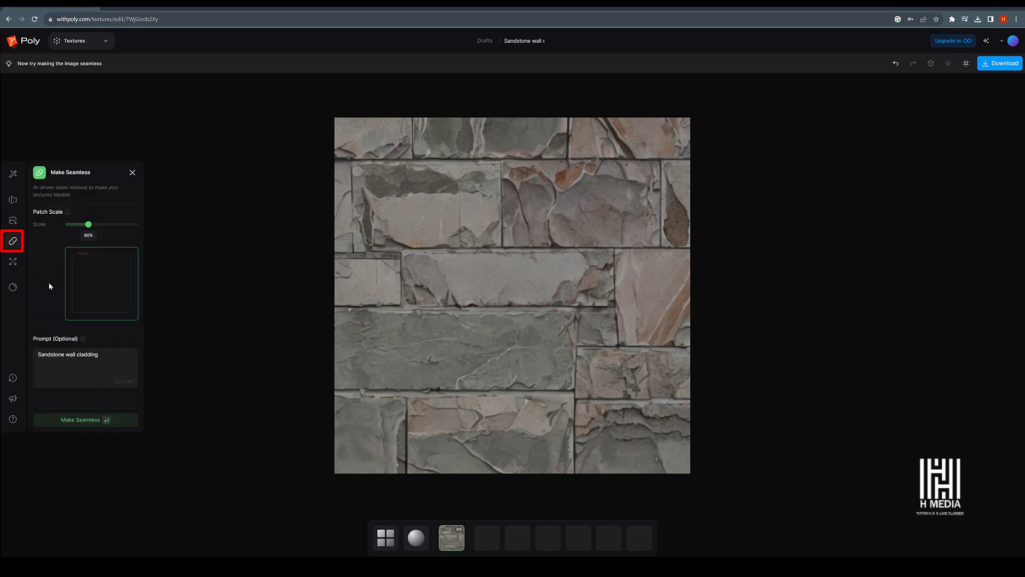
click(92, 419)
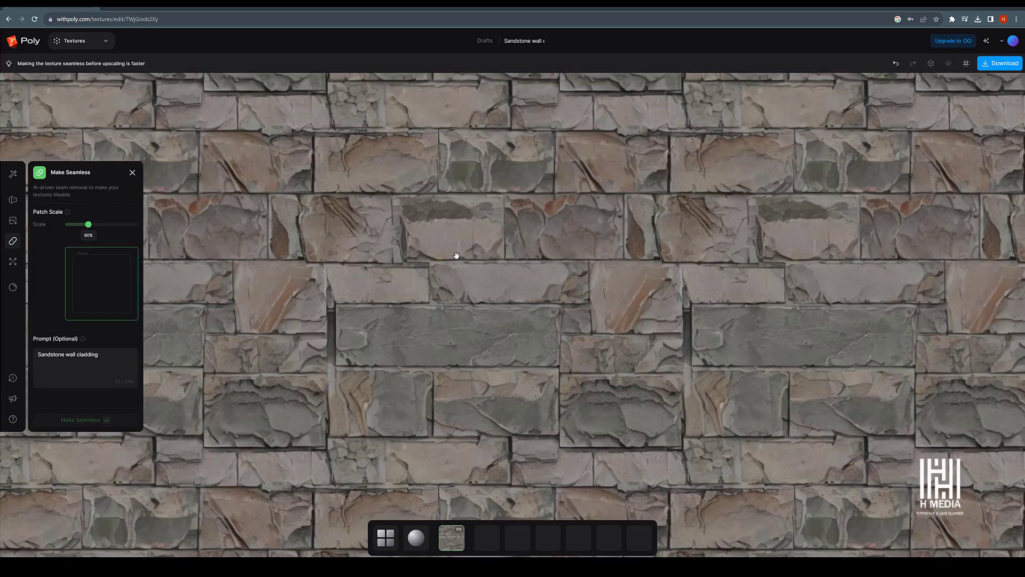
scroll(530, 228, down, 10)
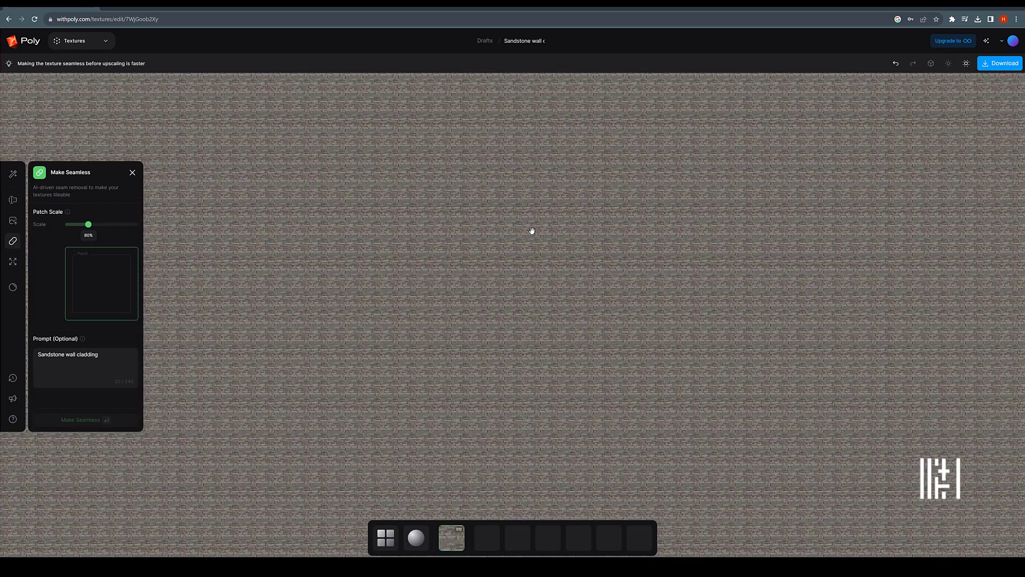
- Upscale the seamless sandstone texture to 2K resolution, keeping the "Sandstone wall cladding" prompt
scroll(535, 229, up, 10)
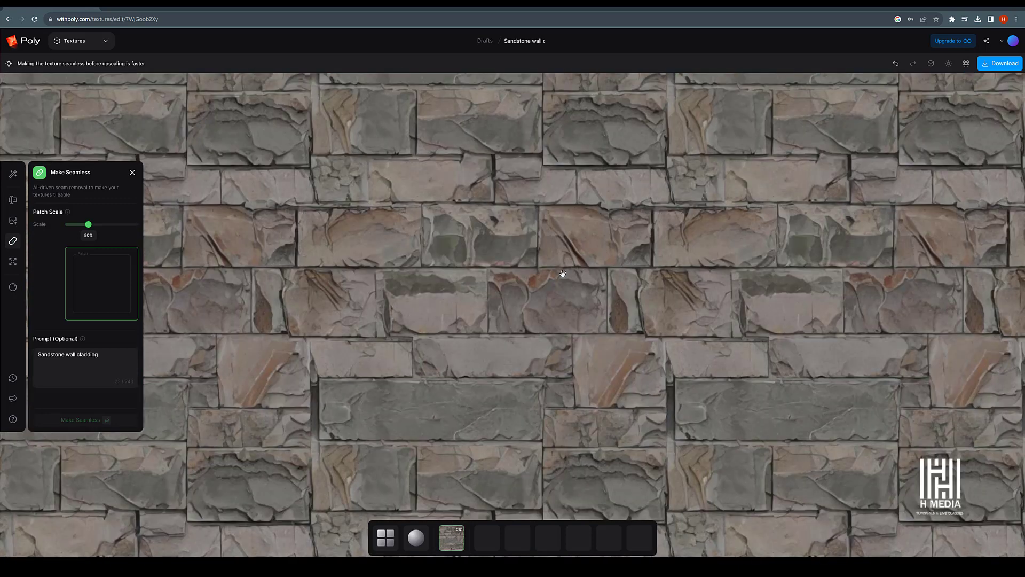
click(13, 262)
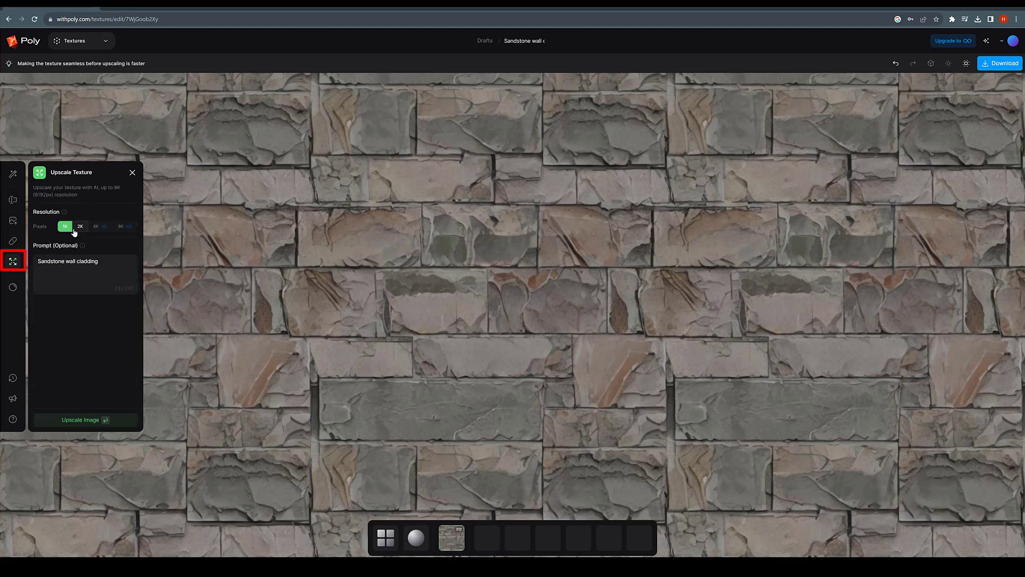
click(80, 227)
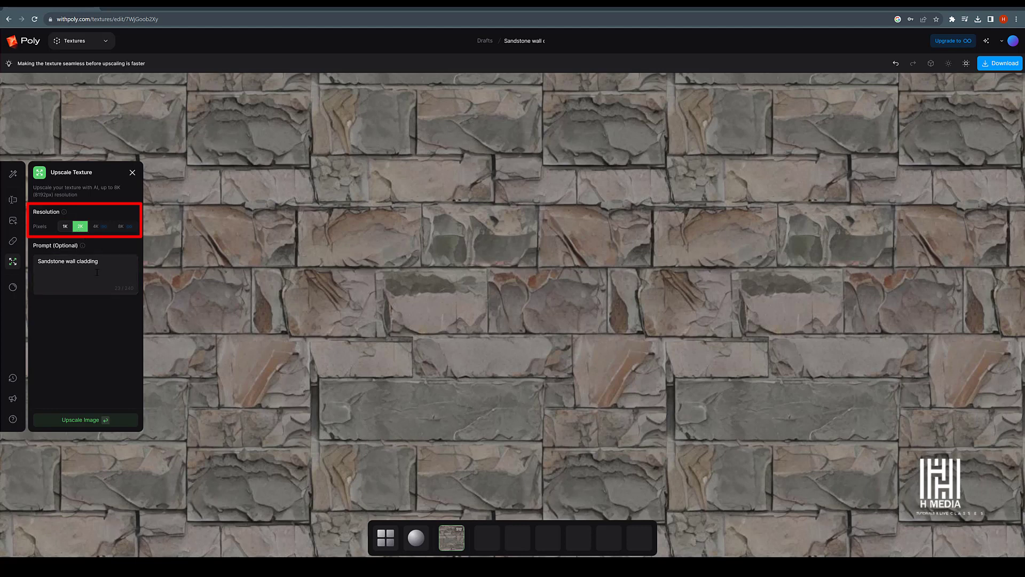
click(87, 420)
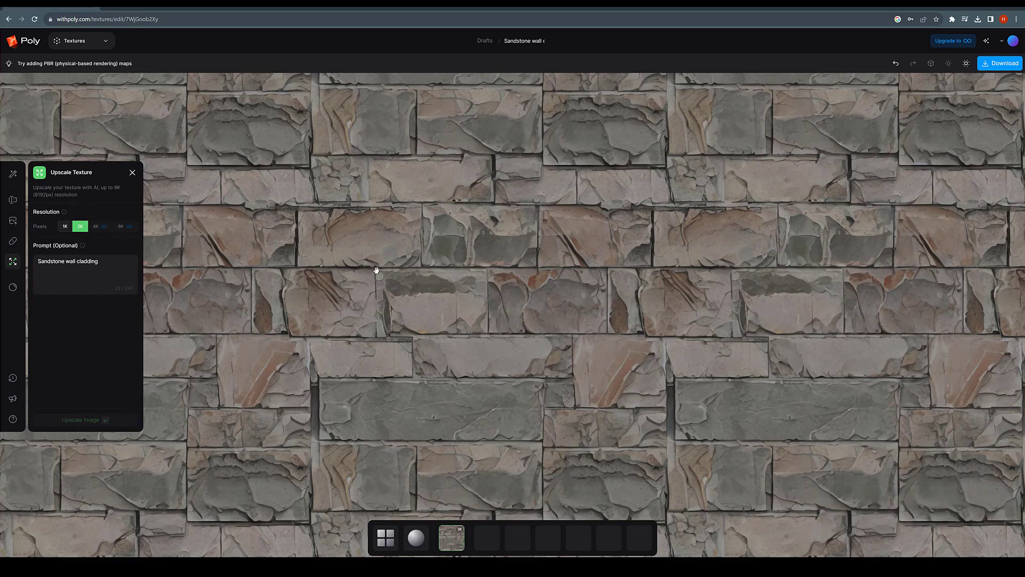
- Generate color, normal and height PBR maps for the sandstone texture using the General material type
click(13, 289)
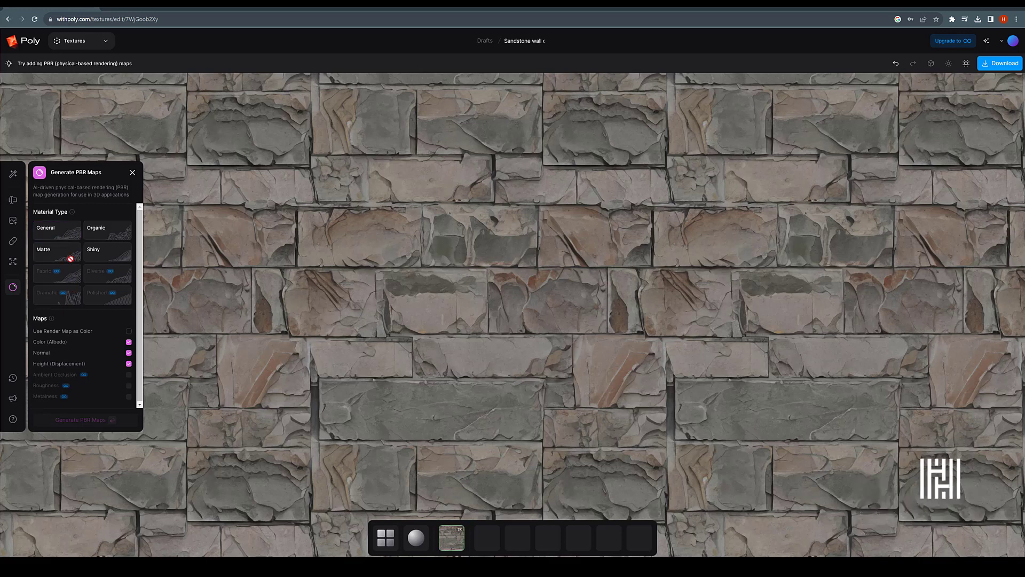
click(67, 233)
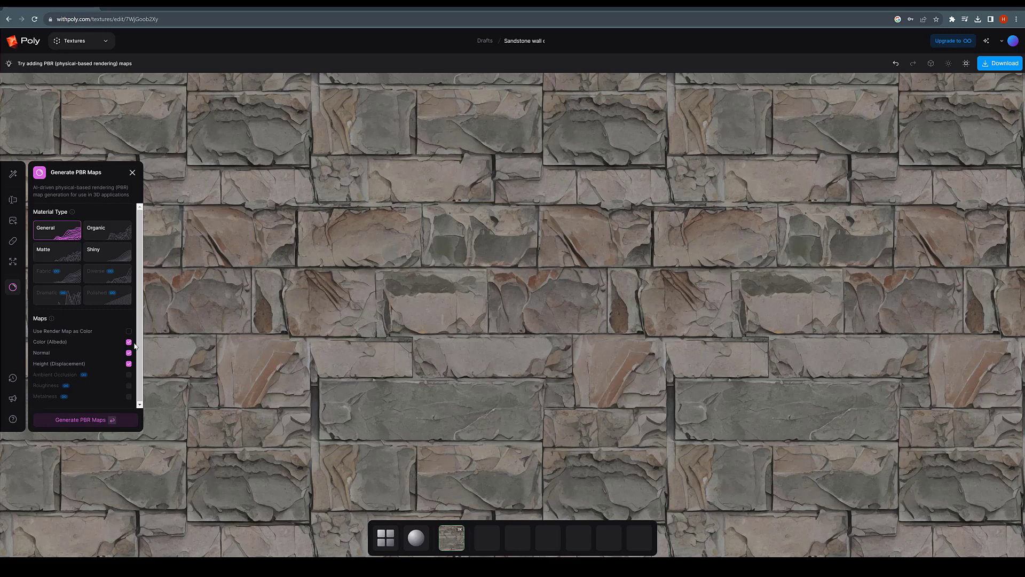
click(93, 423)
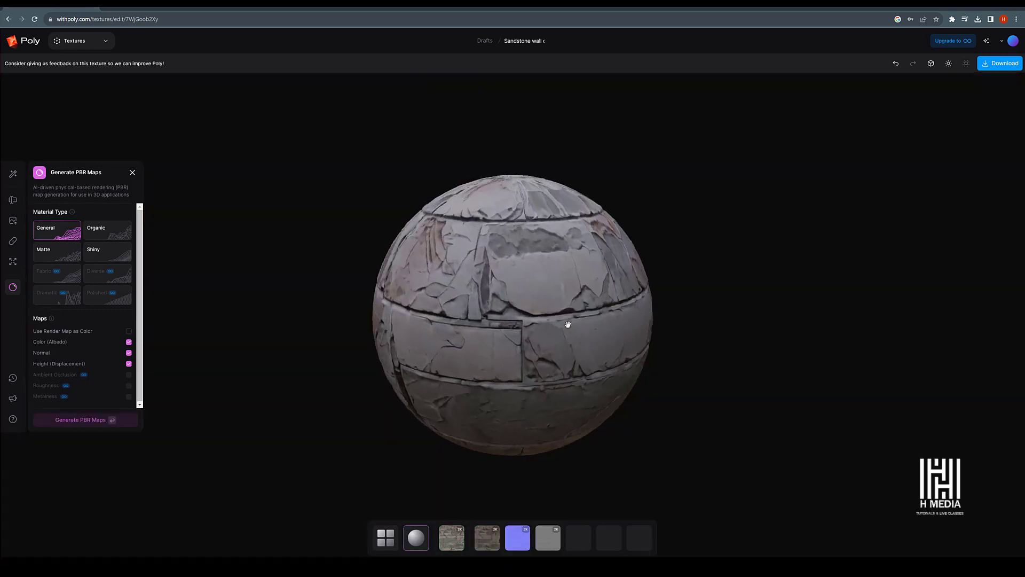
- Inspect the sandstone sphere preview and look through its color, render, normal and height maps
drag(568, 324, 619, 302)
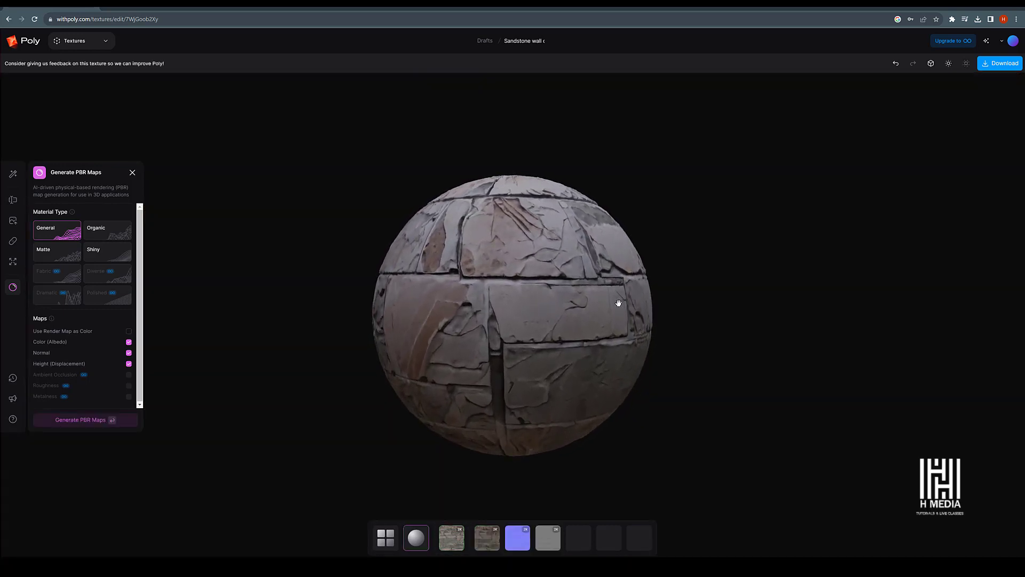
click(485, 543)
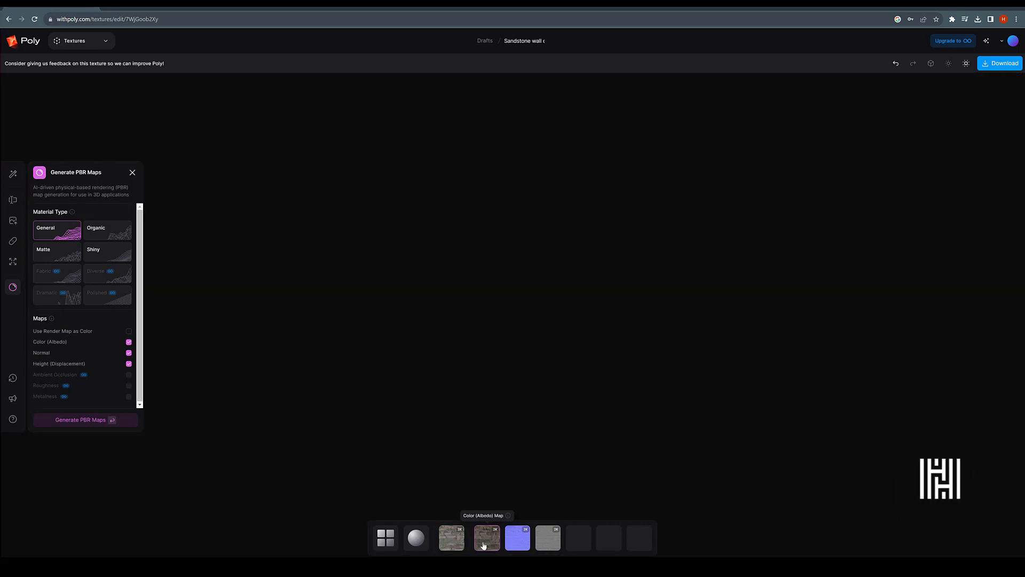
click(453, 540)
click(518, 538)
click(547, 538)
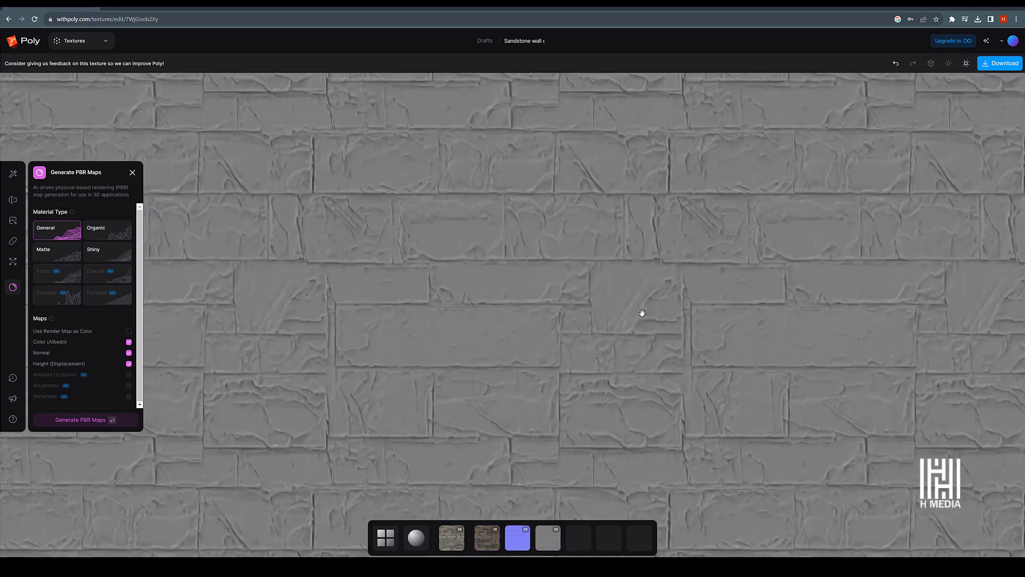
drag(494, 306, 519, 475)
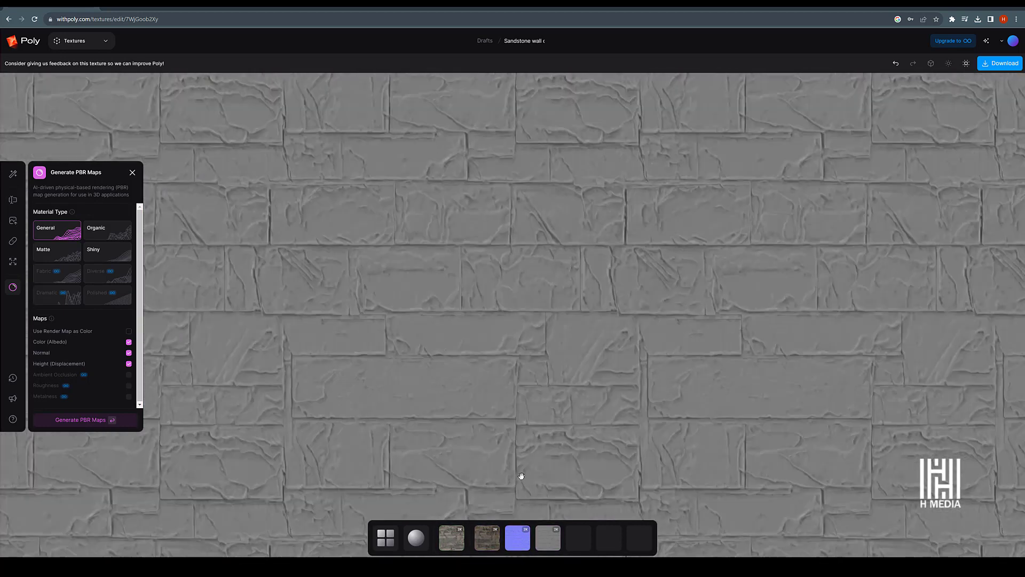
- Increase the texture tiling on the sandstone sphere preview and check the stone relief from different angles
click(414, 538)
click(931, 65)
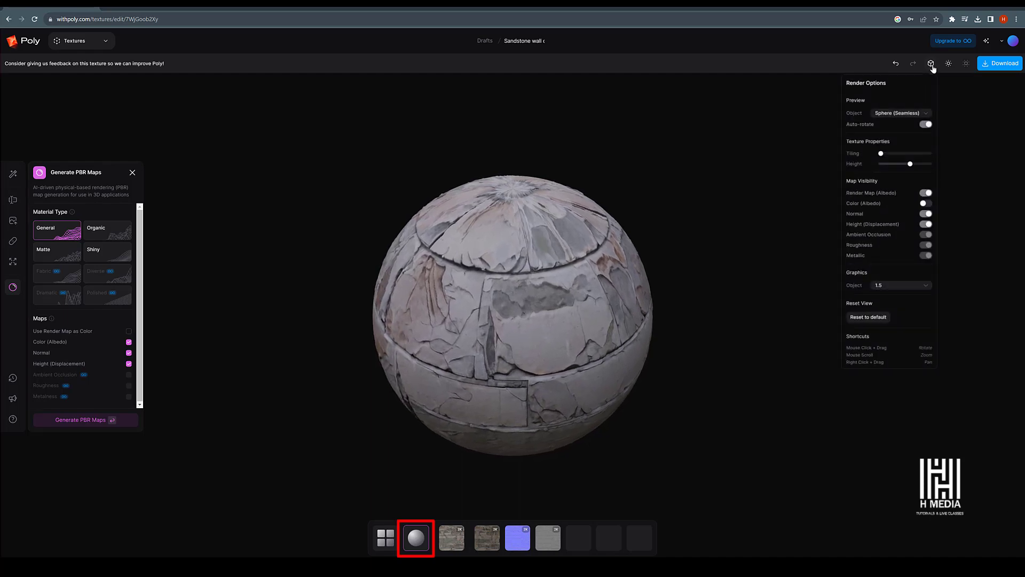
drag(881, 154, 897, 155)
drag(559, 291, 556, 245)
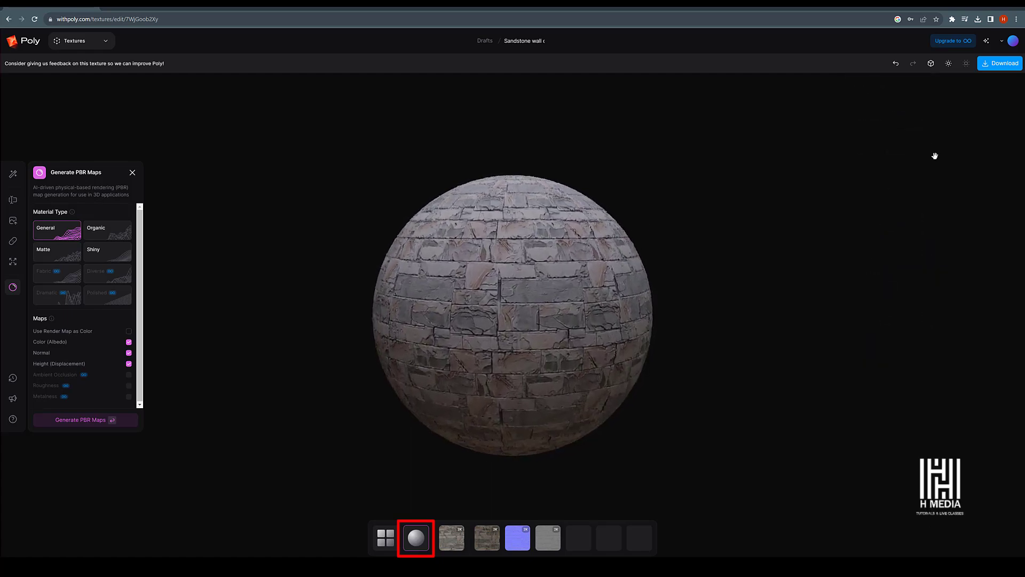
drag(603, 333, 672, 337)
- Export the sandstone texture maps as a JPG (8-bit) zip
click(998, 63)
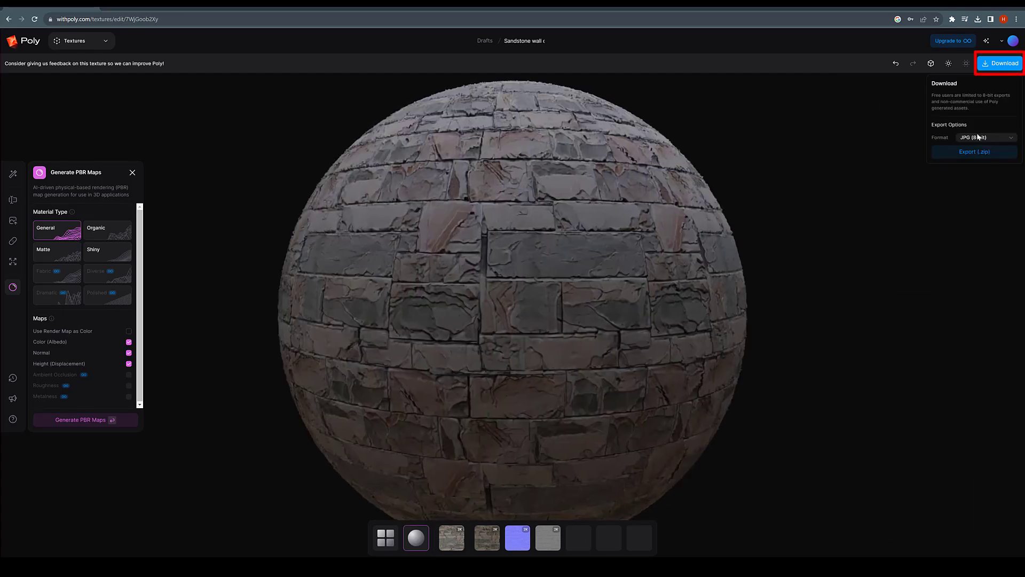
click(975, 152)
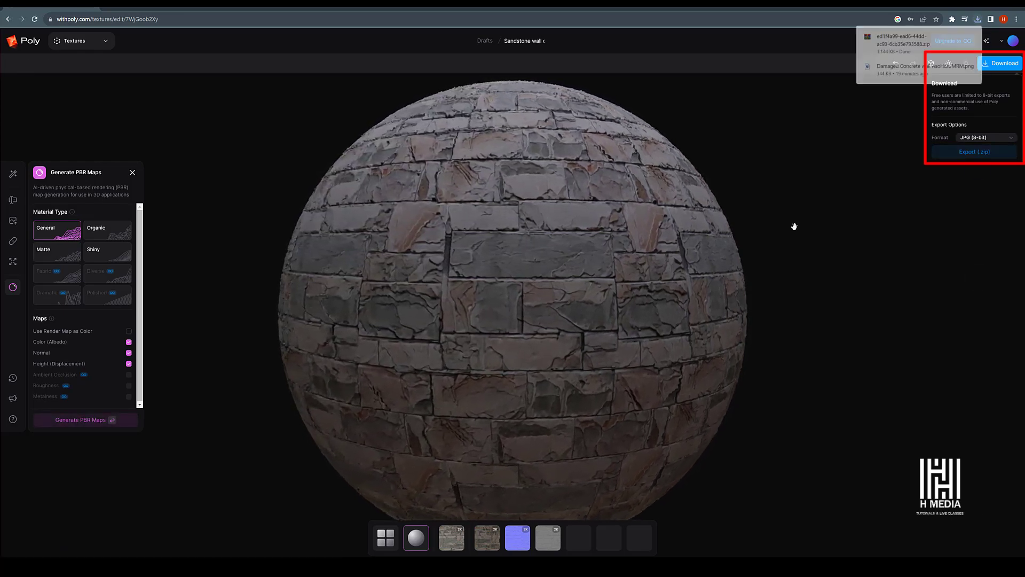
- Upload Brick.jpg as the color map of a new blank texture, leaving Image is Seamless off
click(521, 269)
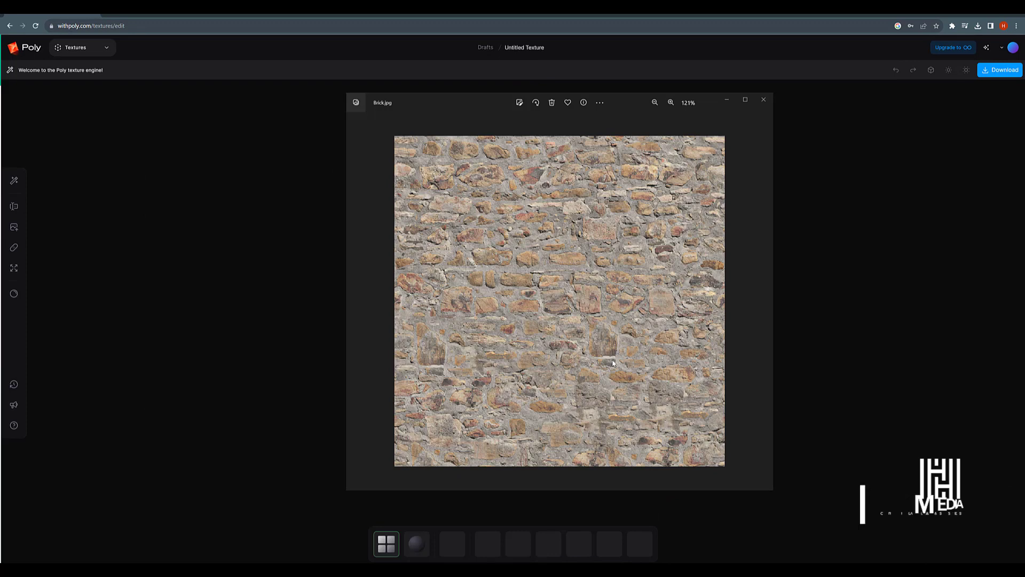
click(271, 289)
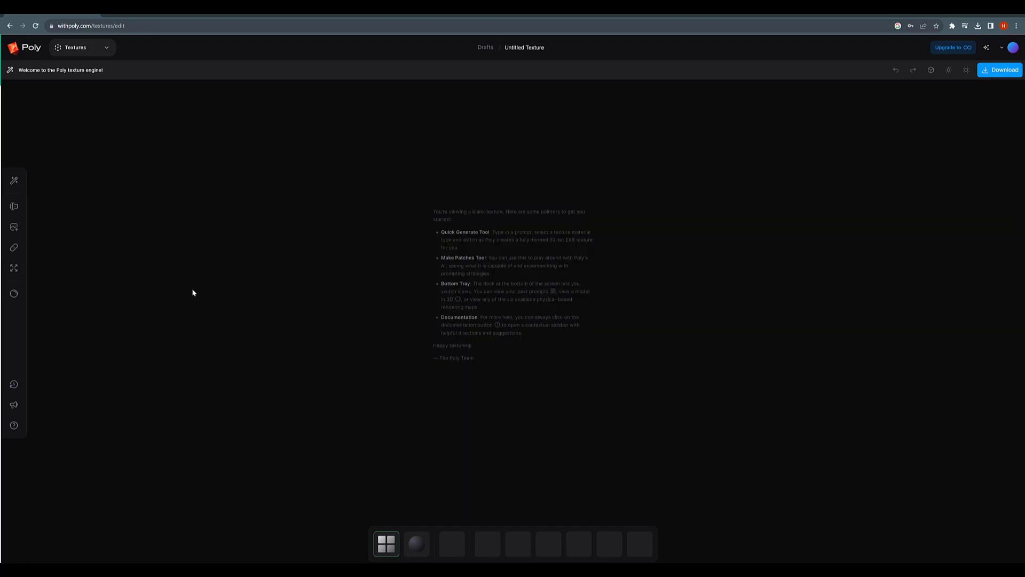
click(14, 228)
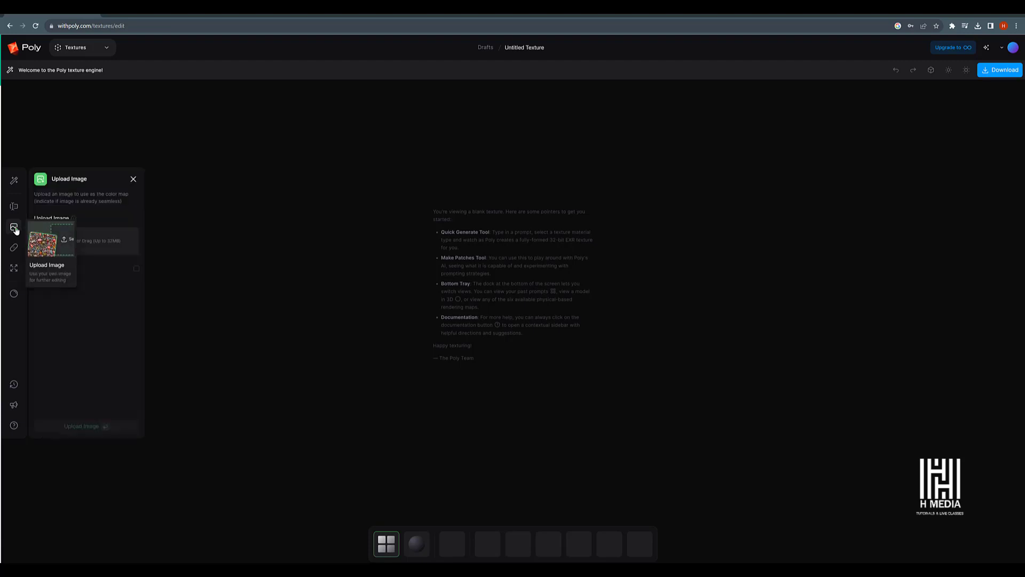
click(92, 243)
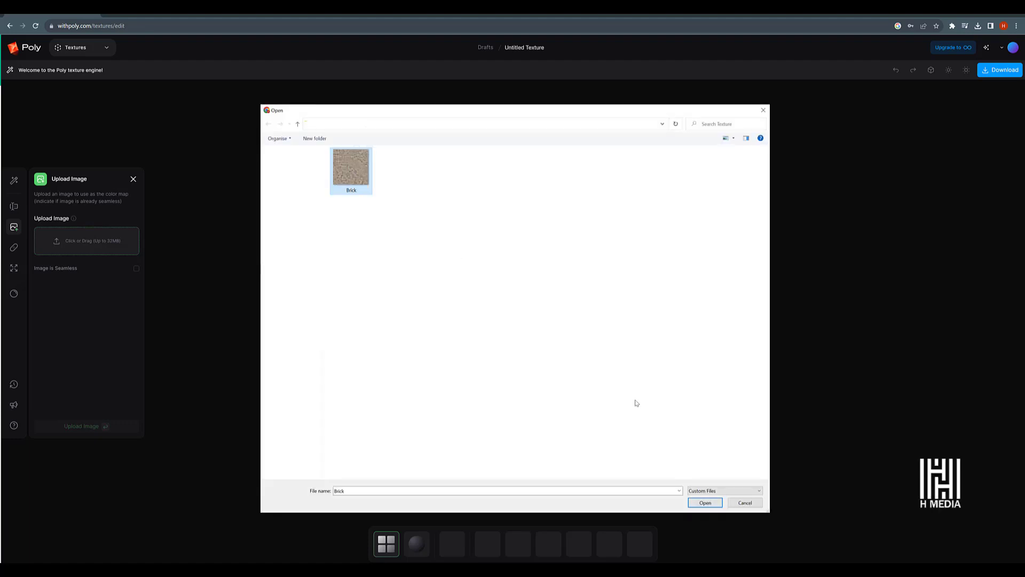
click(704, 503)
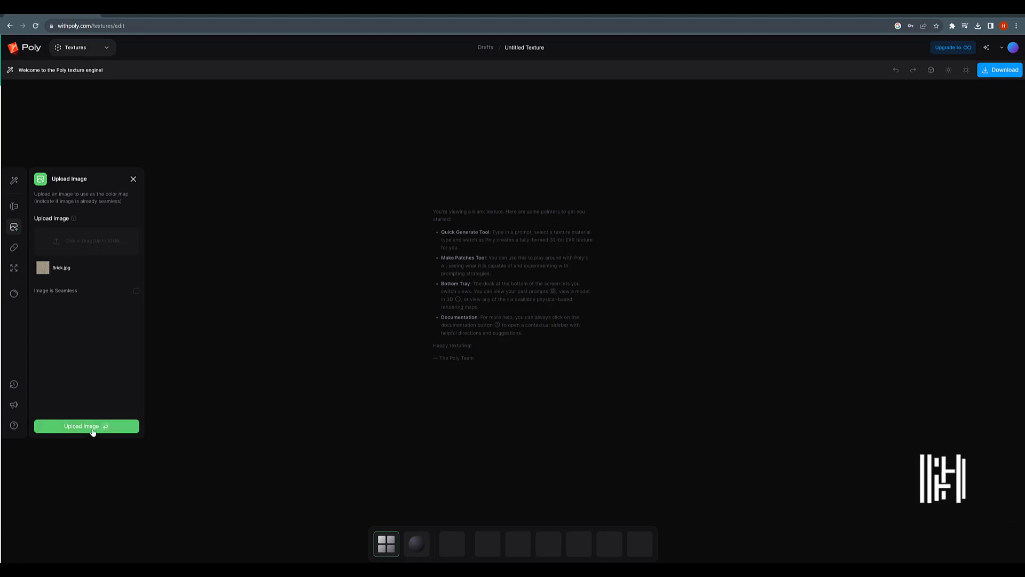
click(91, 427)
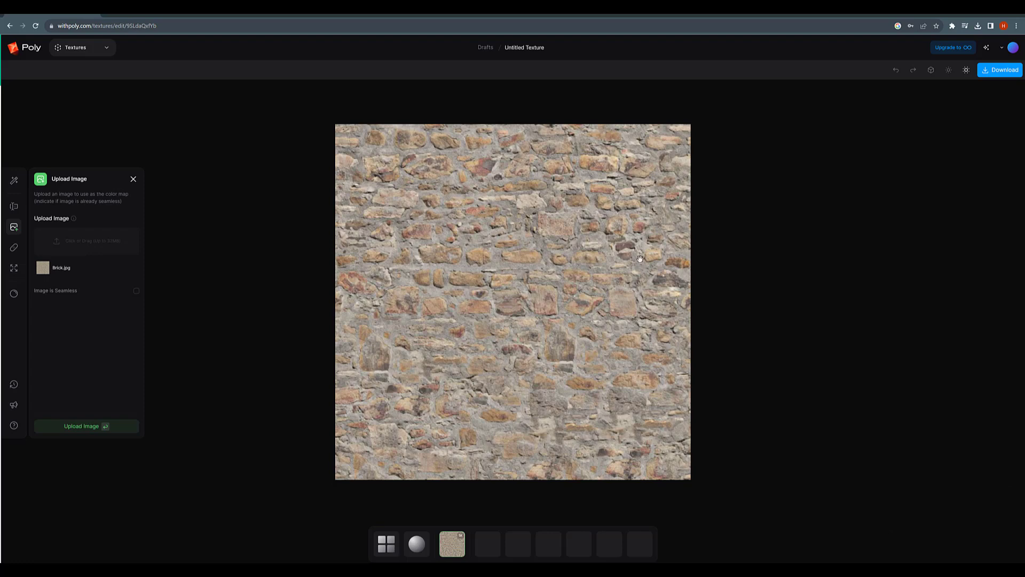
- Make the uploaded brick image seamless and check its tiling on the canvas and on the sphere preview
click(15, 249)
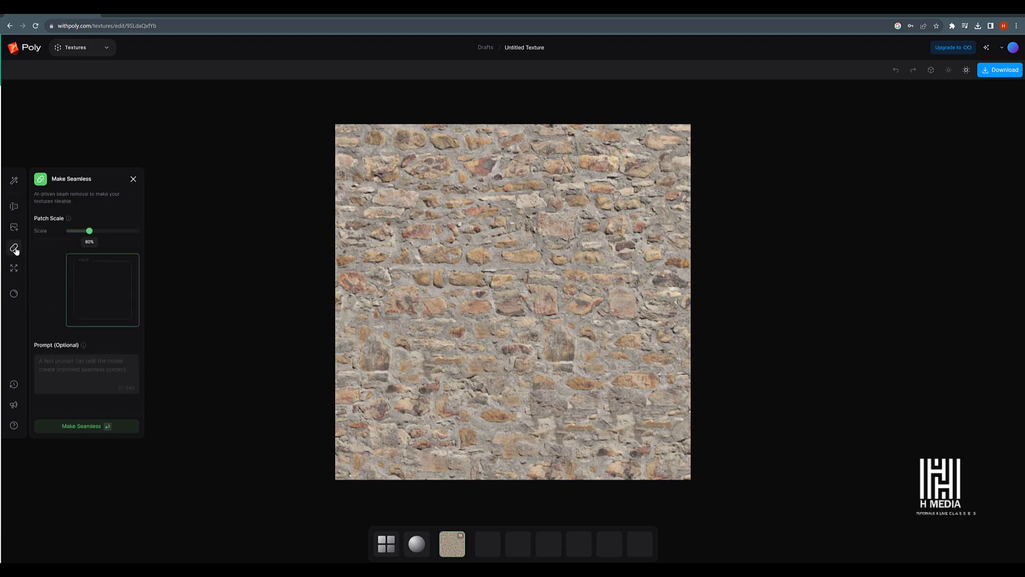
click(82, 425)
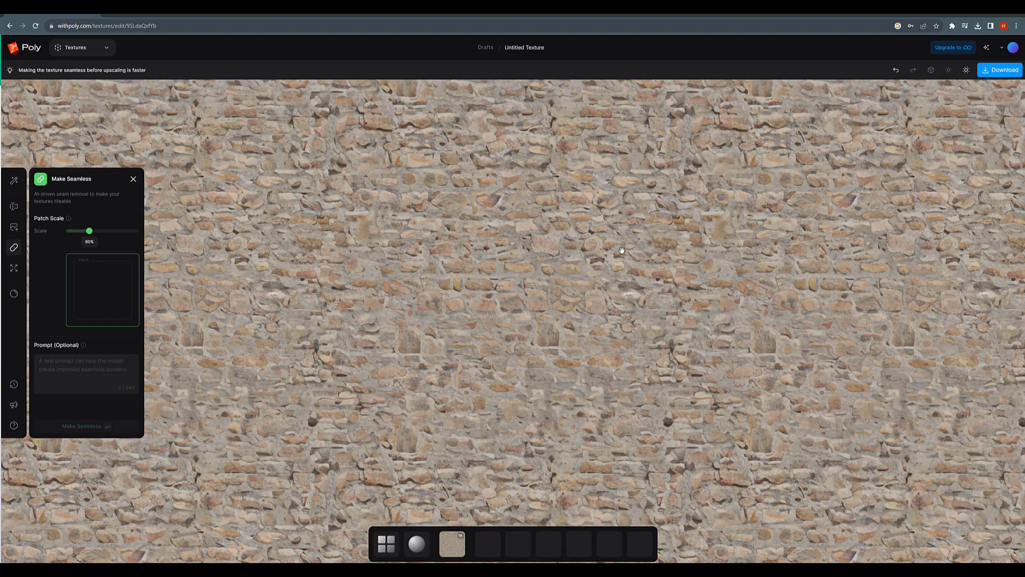
scroll(622, 250, up, 10)
scroll(622, 249, down, 10)
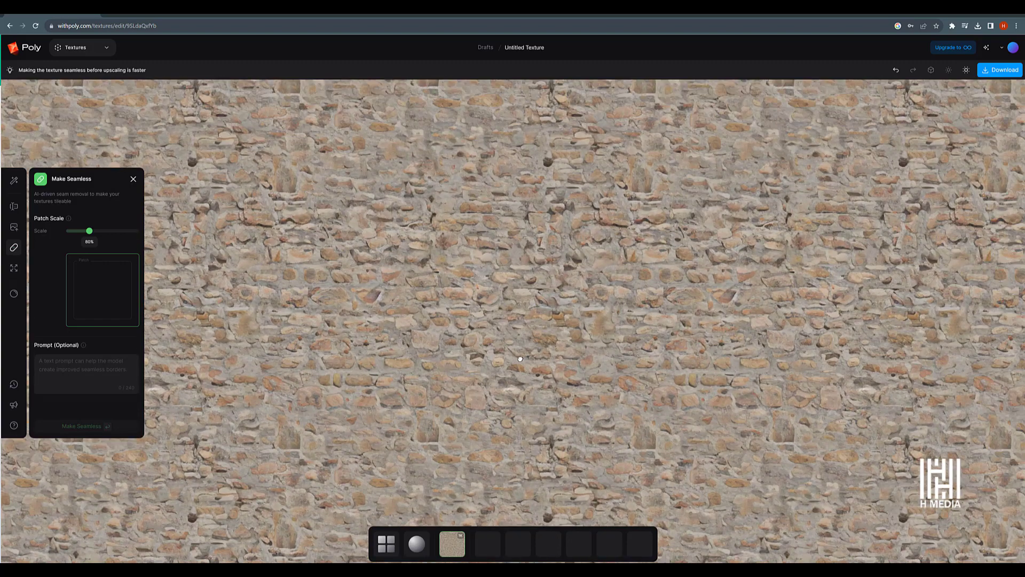
click(417, 544)
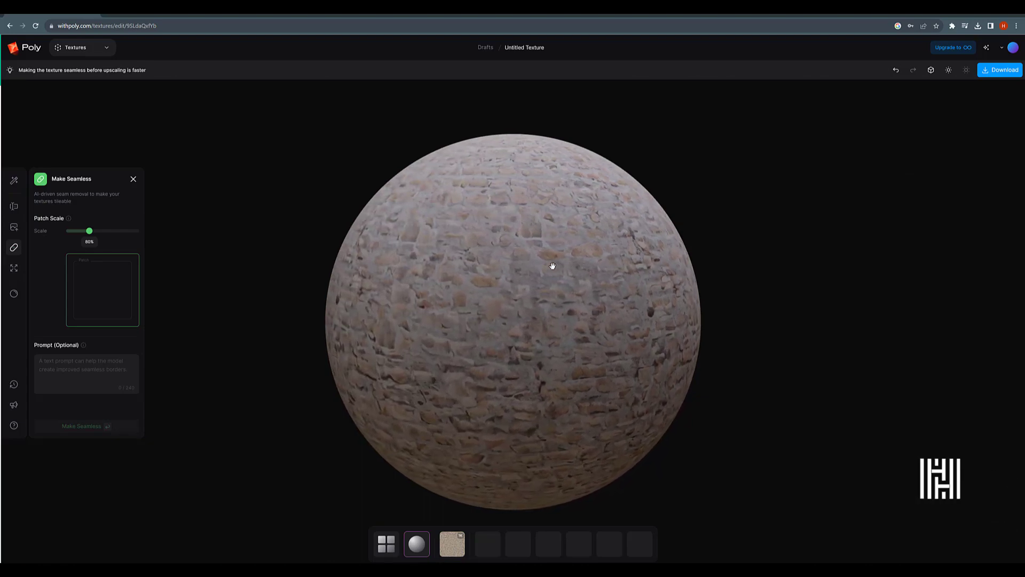
- Upscale the uploaded brick texture to 2K and examine its color map across the tiled canvas
click(15, 270)
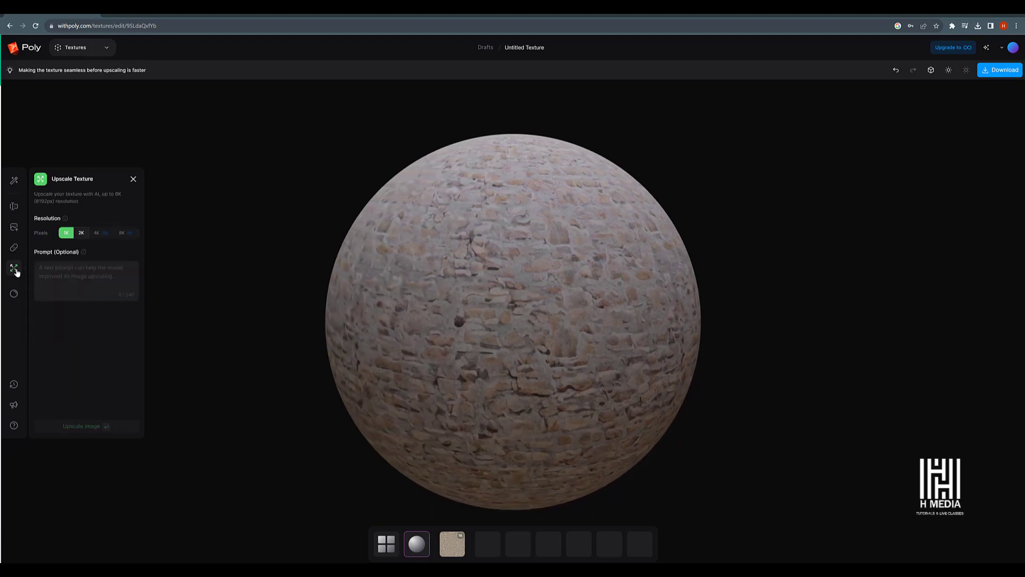
click(81, 234)
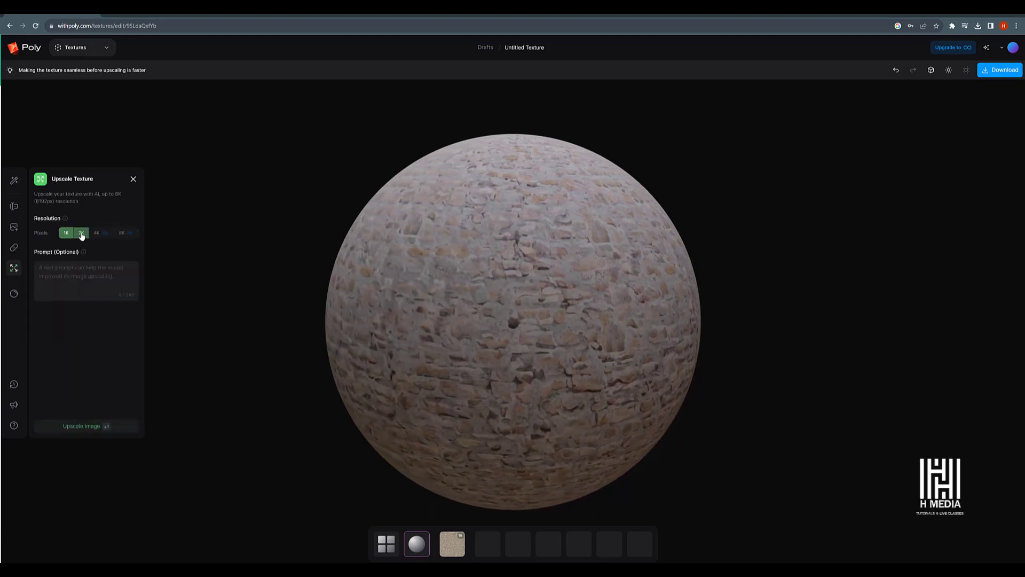
click(89, 427)
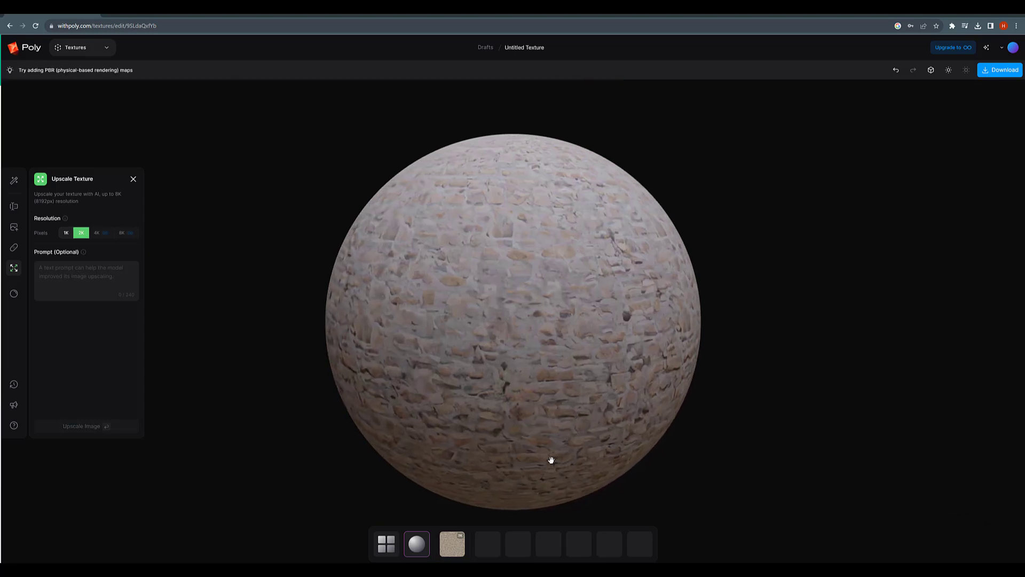
click(452, 545)
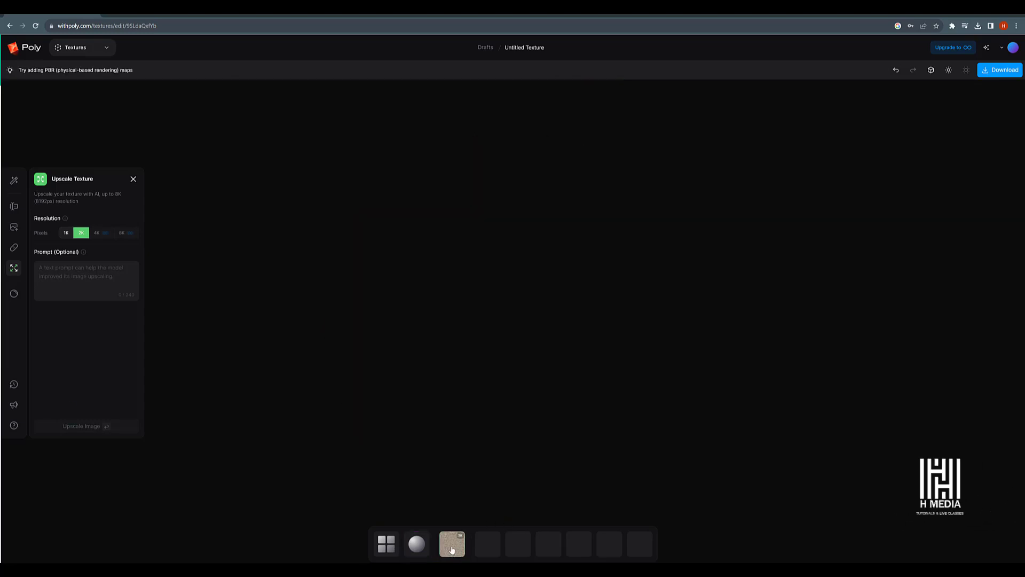
drag(541, 278, 492, 284)
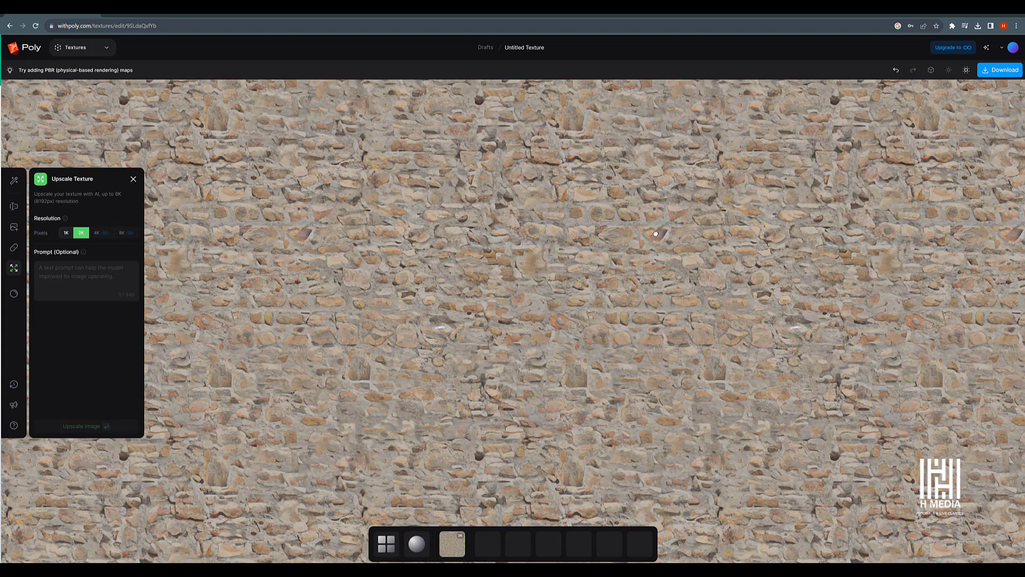
drag(656, 233, 703, 182)
scroll(645, 257, up, 5)
scroll(644, 259, down, 5)
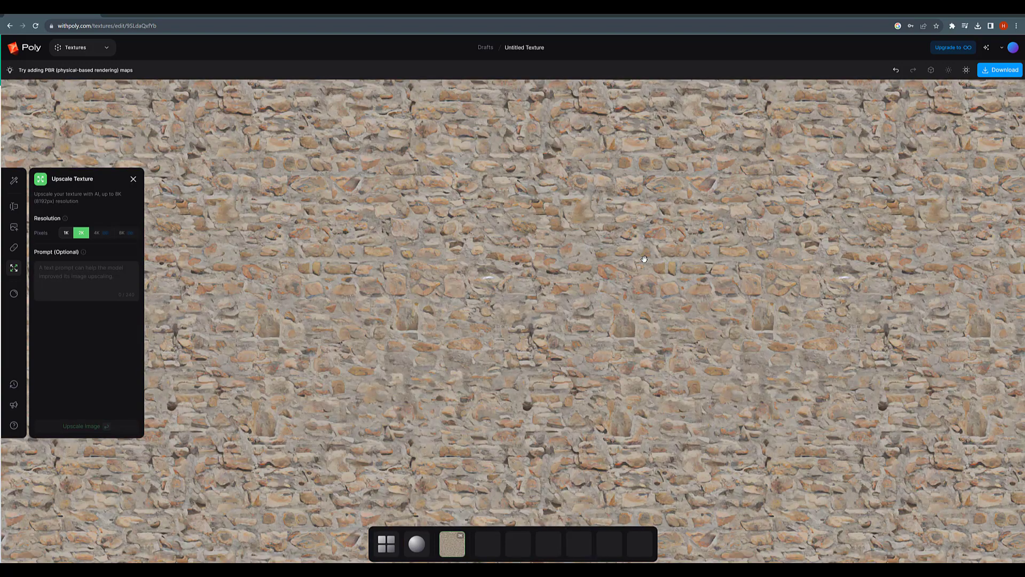
drag(644, 259, 659, 275)
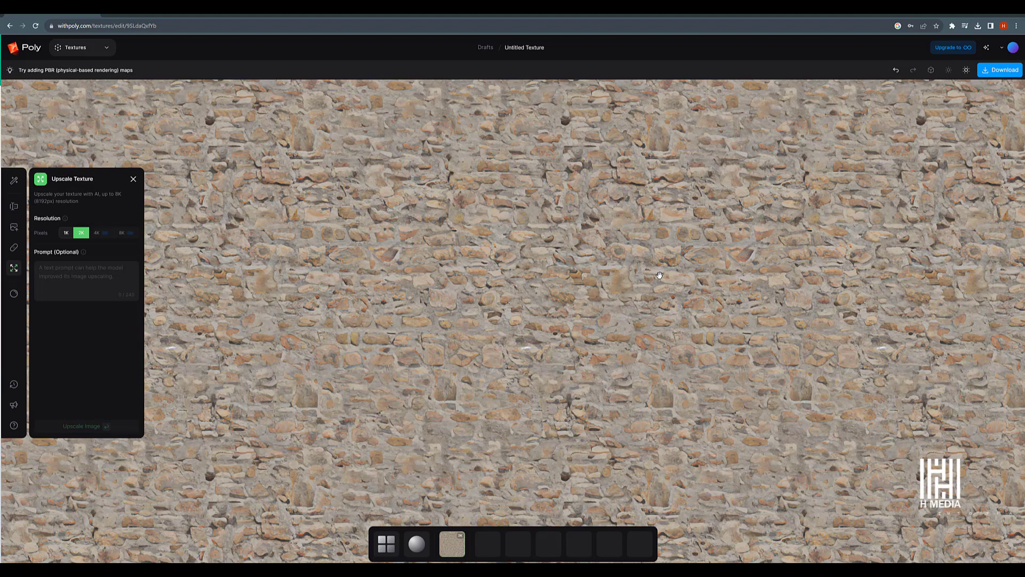
- Generate color, normal and height PBR maps for the uploaded brick texture using the Organic material type
click(15, 294)
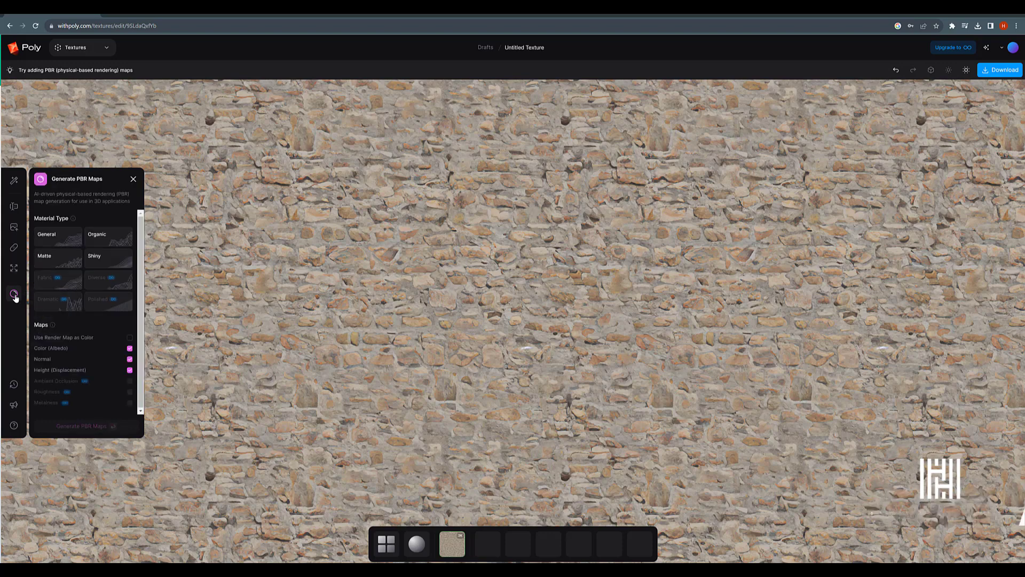
click(111, 239)
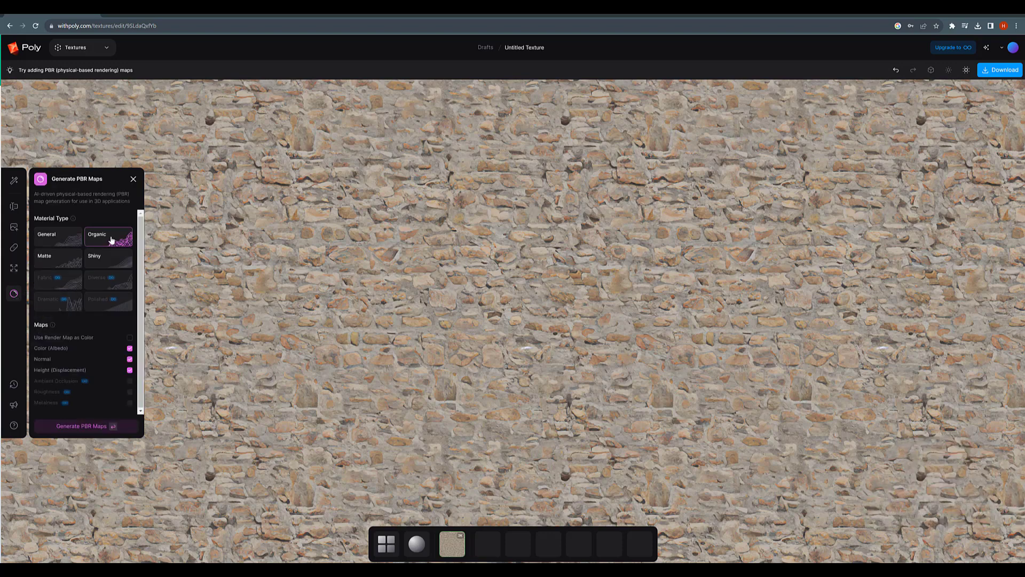
click(88, 427)
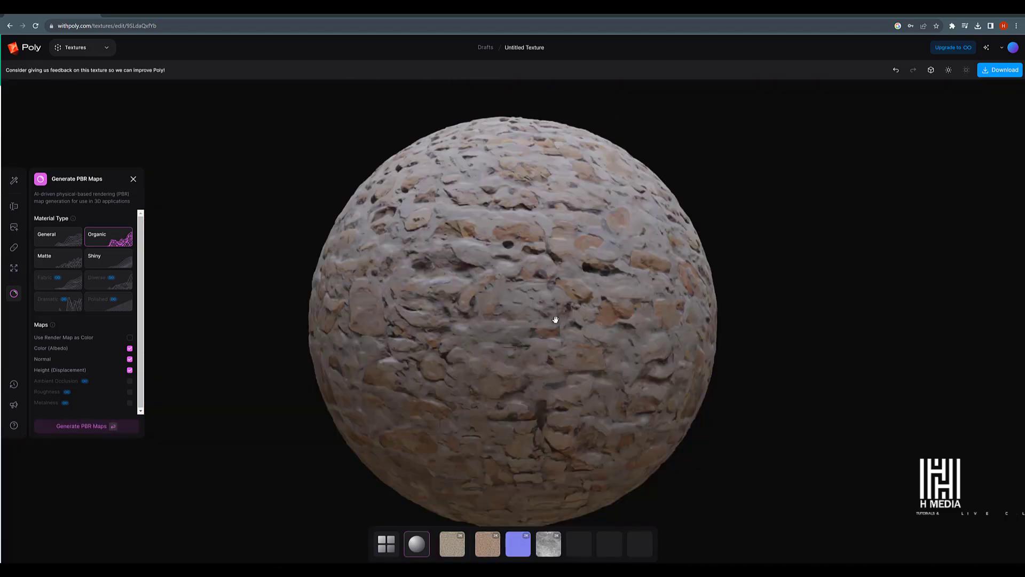
- Examine the brick texture's render, color, normal and height maps one after another on the tiled canvas, checking normal and height detail up close
click(463, 550)
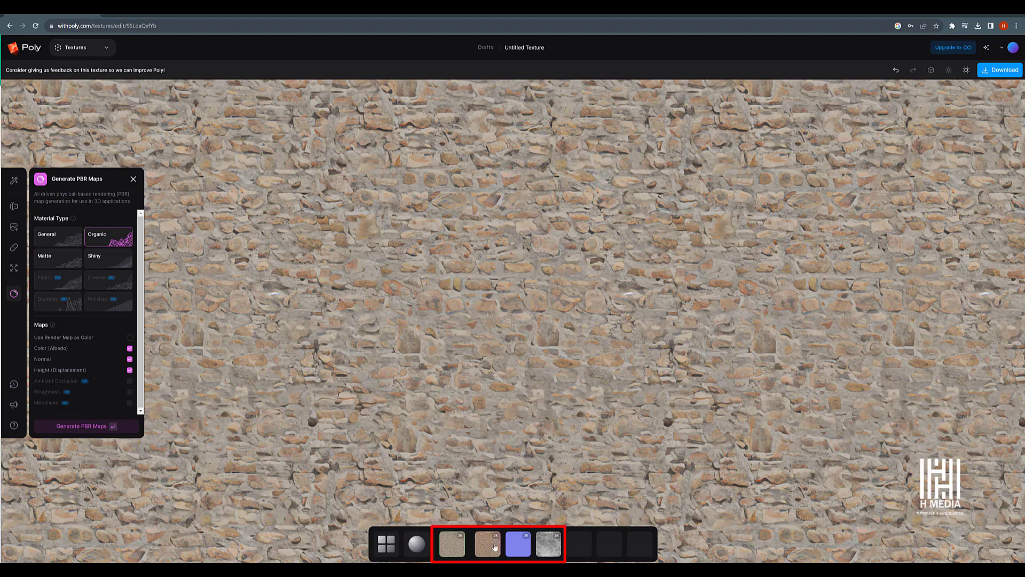
click(488, 544)
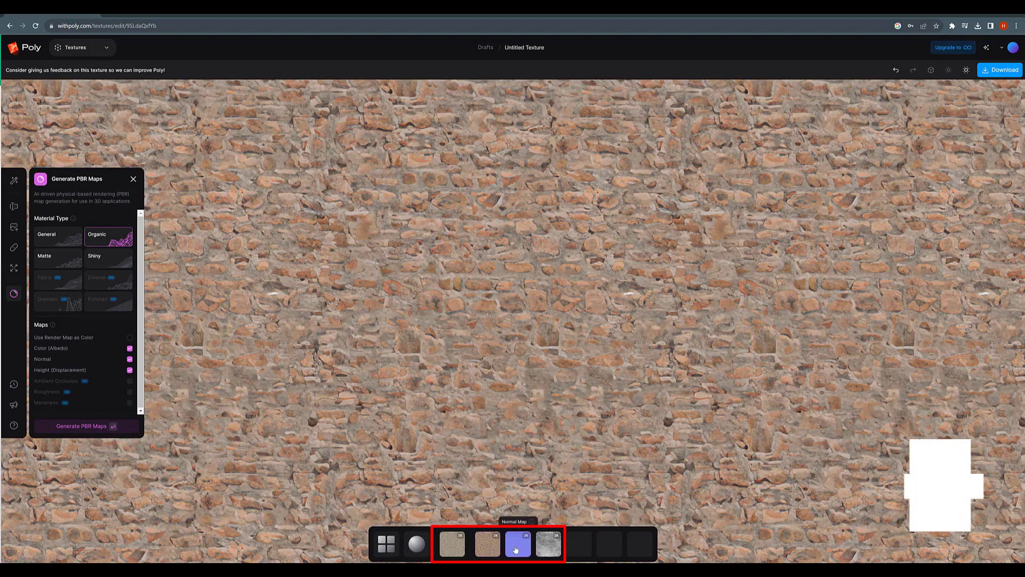
click(518, 547)
drag(534, 345, 489, 282)
scroll(489, 282, up, 5)
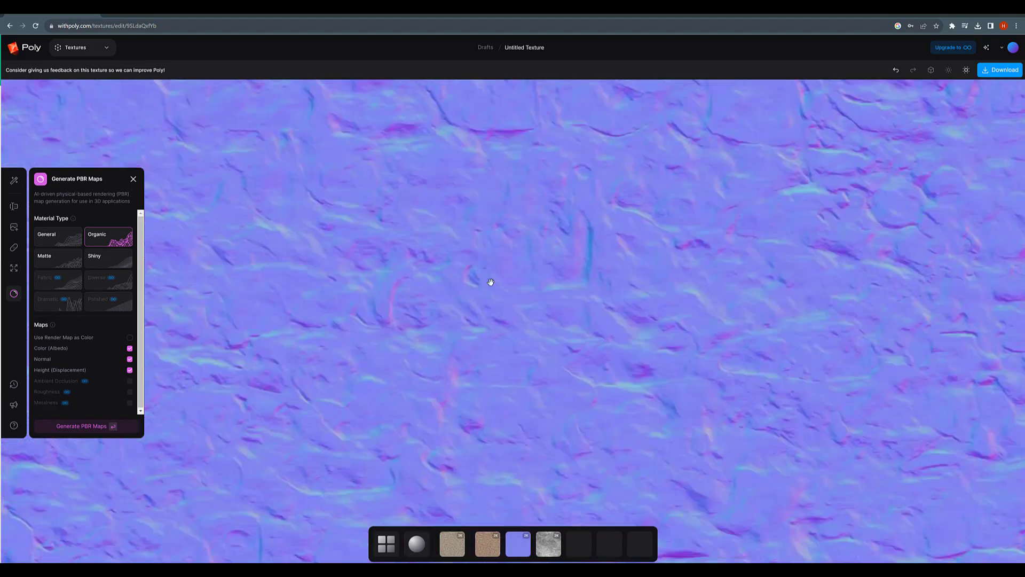
scroll(489, 282, down, 5)
drag(534, 351, 470, 315)
click(549, 543)
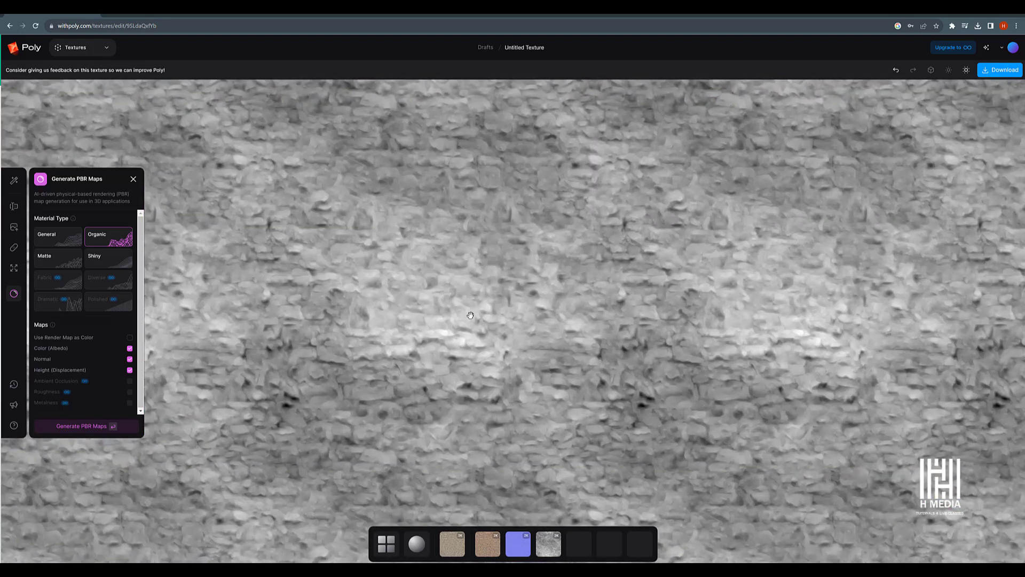
scroll(495, 317, up, 5)
scroll(505, 323, down, 5)
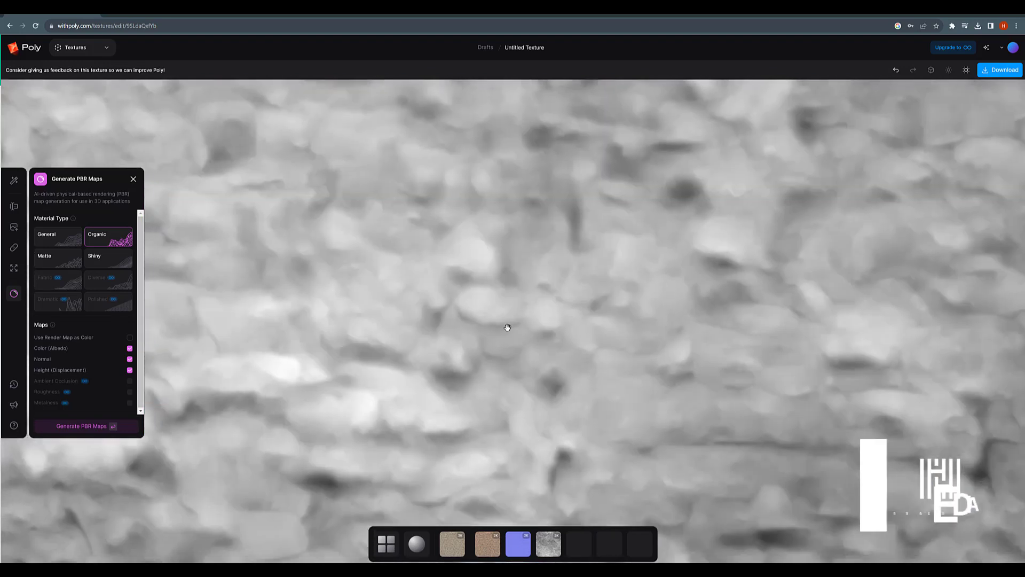
- Show the brick texture's render map on the canvas and export the texture as a JPG (8-bit) .zip package
click(465, 542)
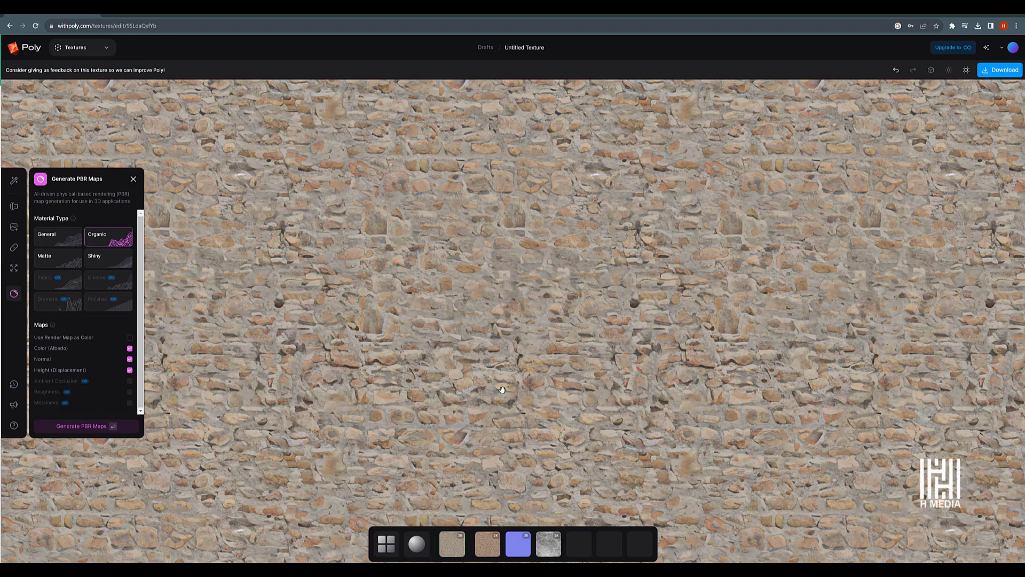
click(1000, 70)
click(974, 158)
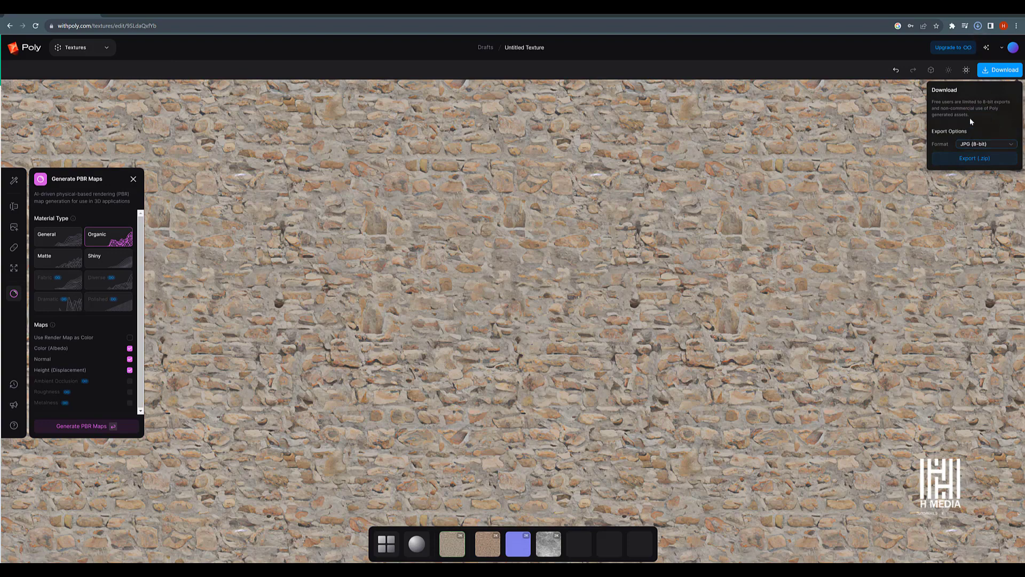